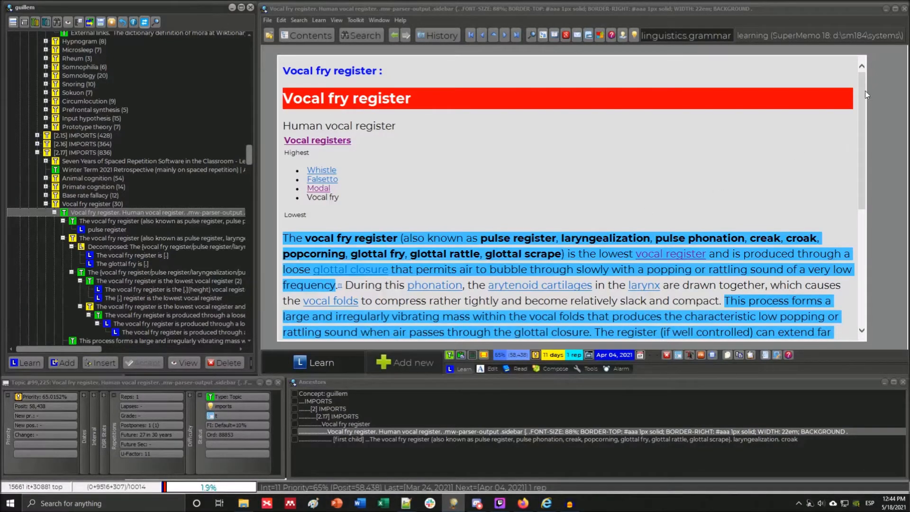
- Extract the passages beginning "This process forms a large" and "The register (if well controlled)" as separate topics from the vocal fry article
{"action": "left_click_drag", "start_coordinate": [865, 90], "coordinate": [865, 147]}
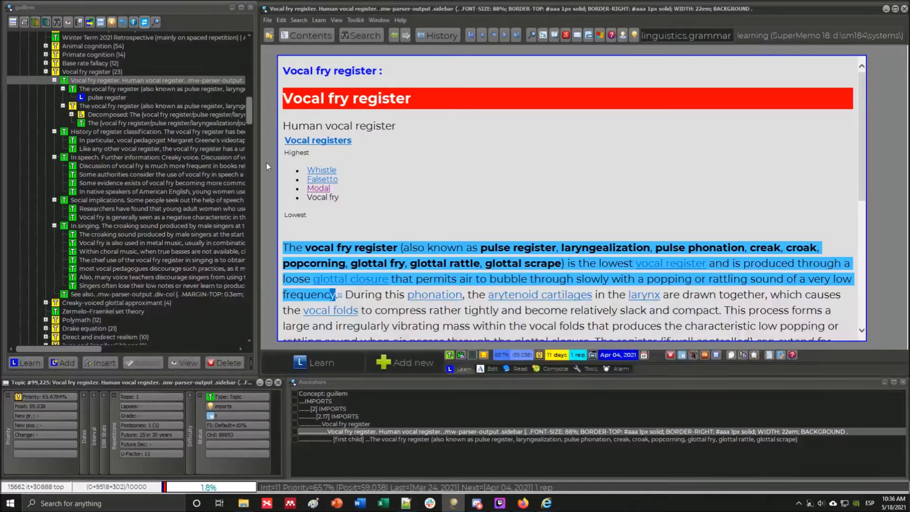
{"action": "left_click_drag", "start_coordinate": [865, 150], "coordinate": [862, 208]}
{"action": "scroll", "coordinate": [862, 204], "scroll_direction": "down", "scroll_amount": 1}
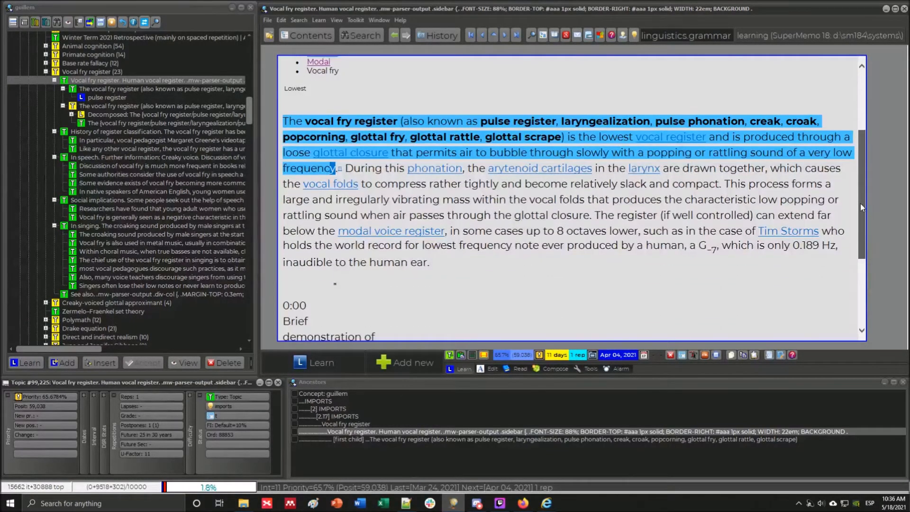
{"action": "left_click_drag", "start_coordinate": [860, 203], "coordinate": [859, 195]}
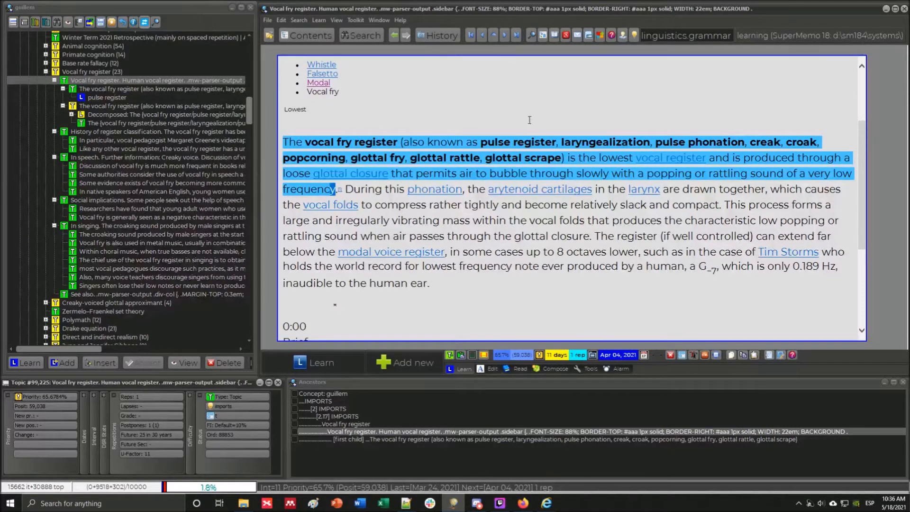
{"action": "left_click_drag", "start_coordinate": [725, 204], "coordinate": [595, 236]}
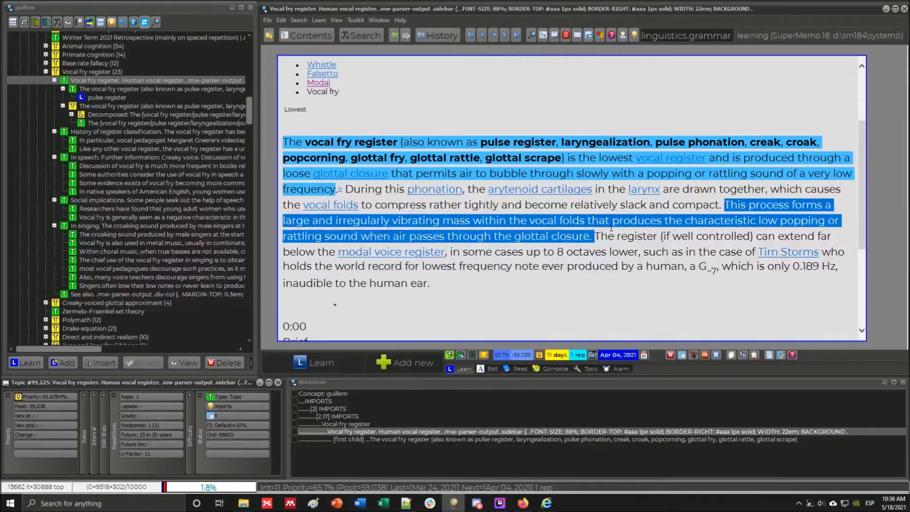
{"action": "key", "text": "alt+x"}
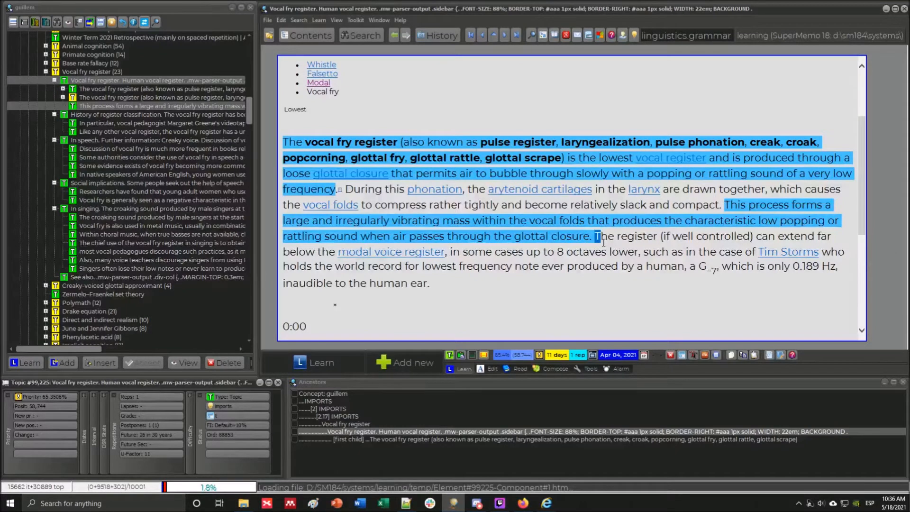
{"action": "left_click_drag", "start_coordinate": [596, 235], "coordinate": [458, 280]}
{"action": "key", "text": "alt+x"}
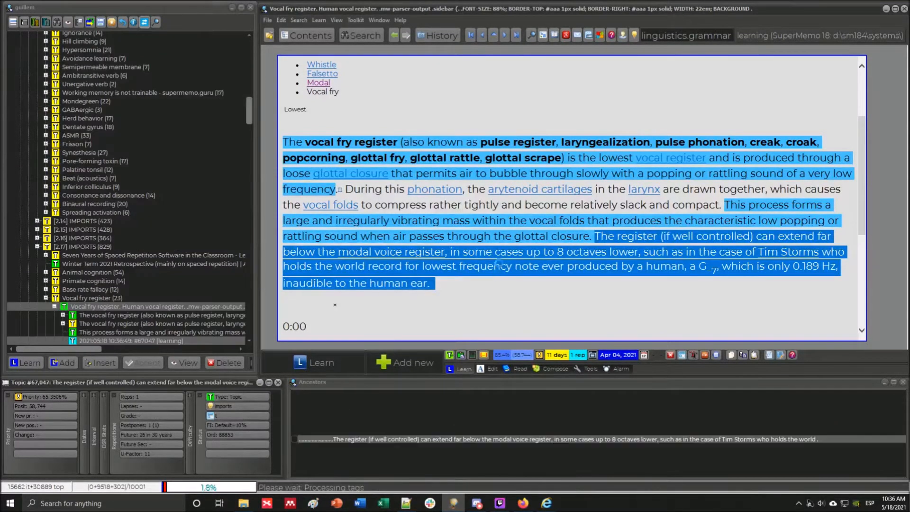
- Delete the embedded 0:00 audio player box below the article's first paragraph
{"action": "scroll", "coordinate": [532, 249], "scroll_direction": "down", "scroll_amount": 3}
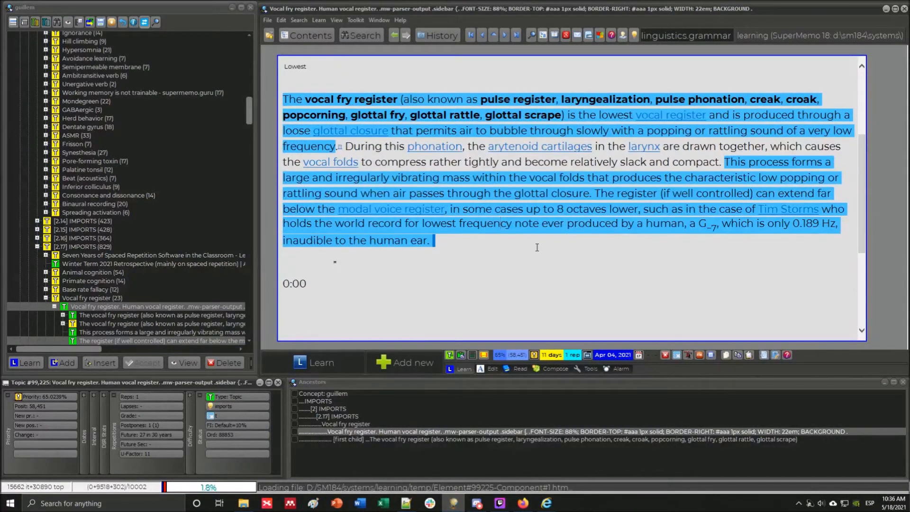
{"action": "scroll", "coordinate": [477, 250], "scroll_direction": "up", "scroll_amount": 1}
{"action": "left_click", "coordinate": [348, 262]}
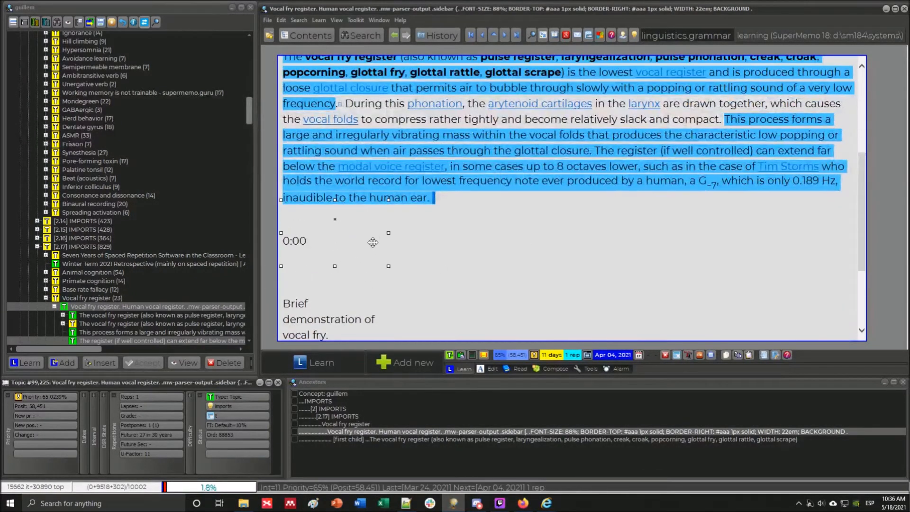
{"action": "key", "text": "Delete"}
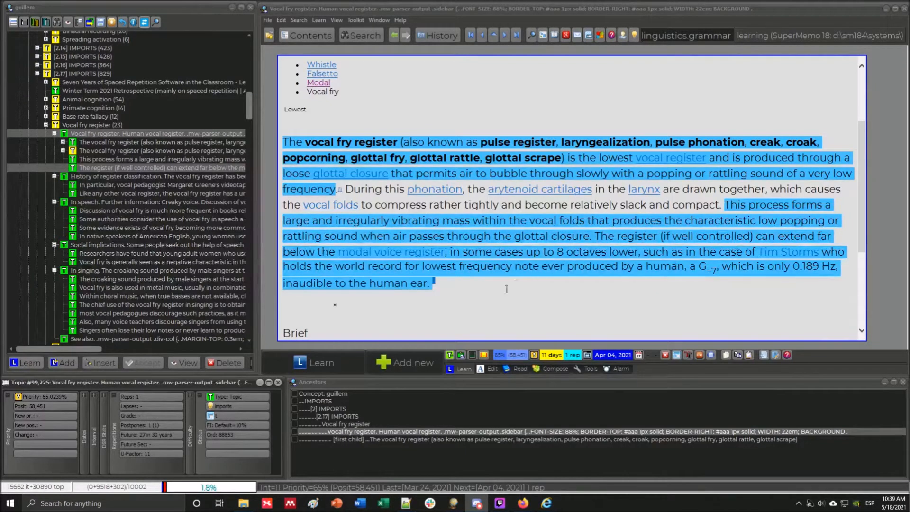
- Review the Vocal fry register article and its extracts on register classification, use in speech and alternative names
{"action": "left_click", "coordinate": [132, 186]}
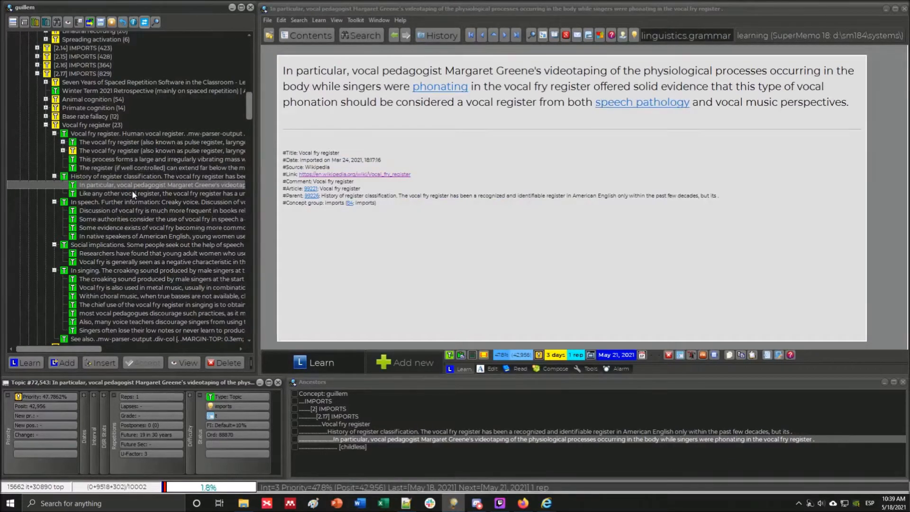
{"action": "left_click", "coordinate": [133, 194]}
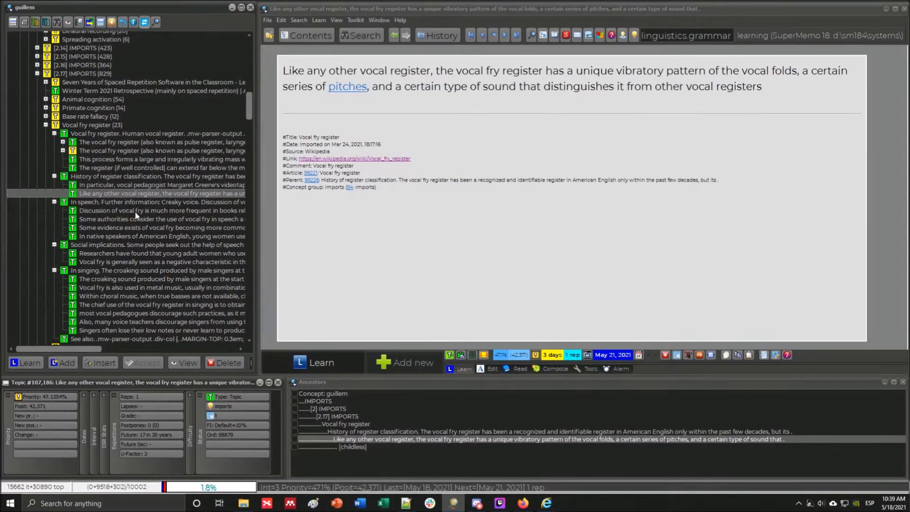
{"action": "left_click", "coordinate": [135, 211]}
{"action": "left_click", "coordinate": [135, 219]}
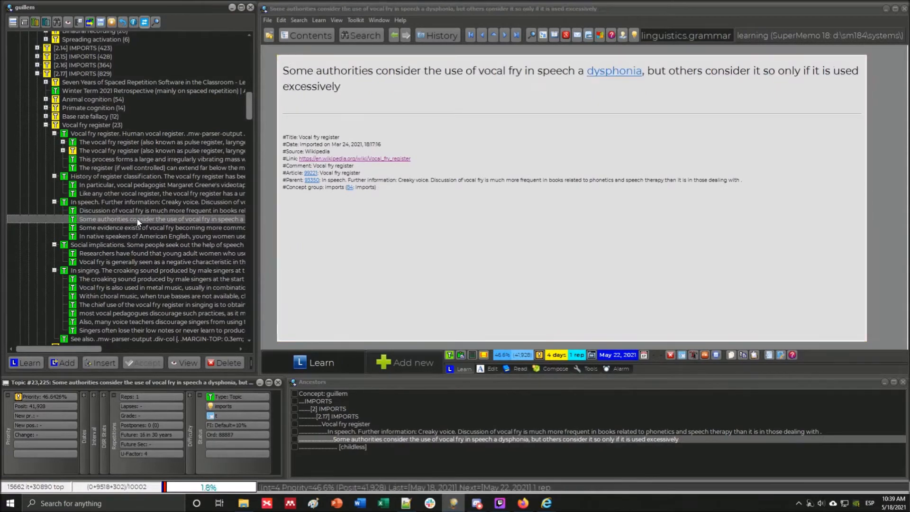
{"action": "left_click", "coordinate": [62, 142]}
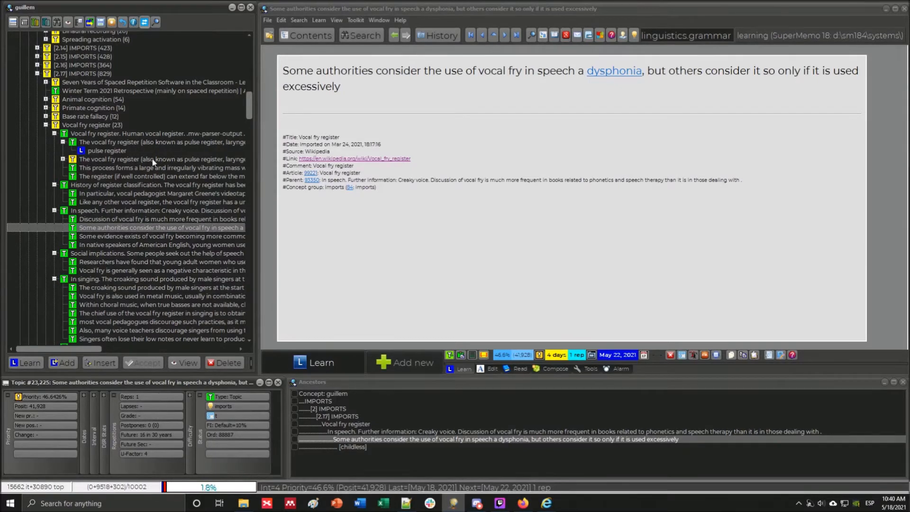
{"action": "left_click", "coordinate": [107, 134]}
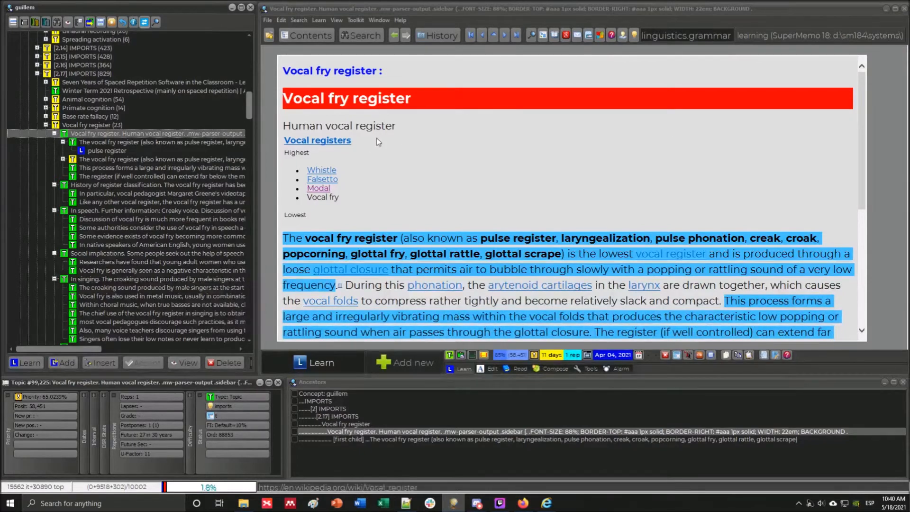
{"action": "left_click", "coordinate": [97, 125]}
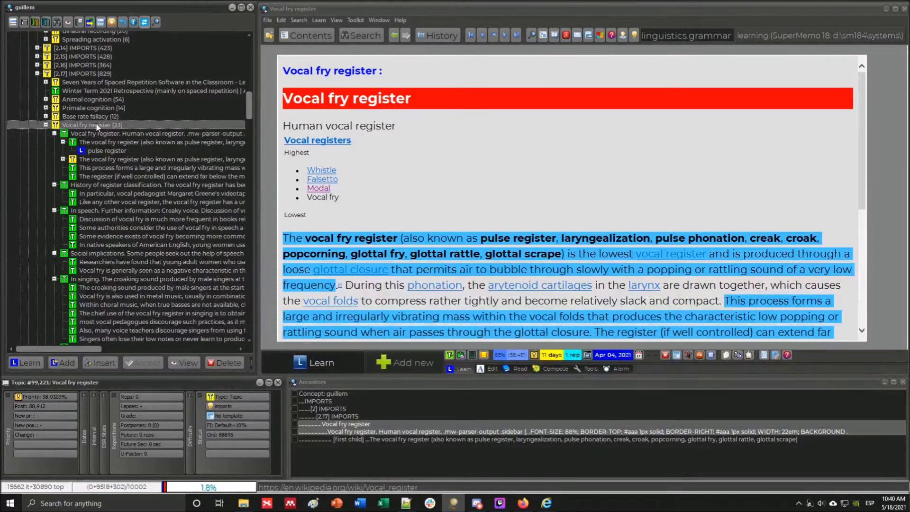
{"action": "left_click", "coordinate": [108, 143]}
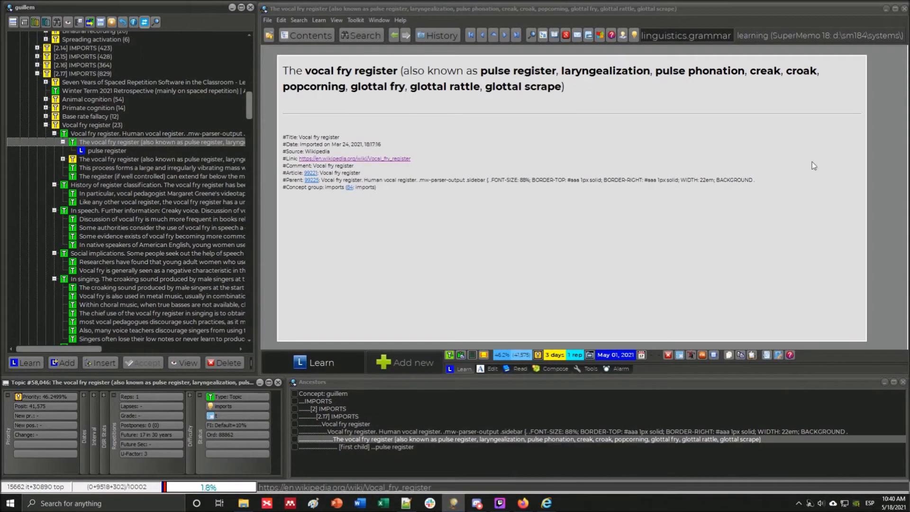
- Open the child extract defining the vocal fry register as the lowest vocal register and examine its wording
{"action": "key", "text": "alt+Tab"}
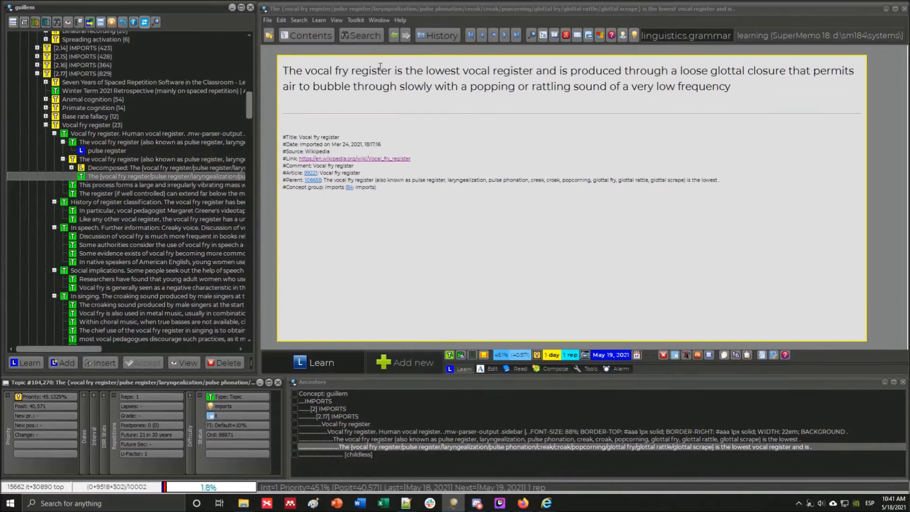
{"action": "left_click", "coordinate": [737, 89]}
{"action": "left_click_drag", "start_coordinate": [735, 88], "coordinate": [283, 72]}
{"action": "left_click", "coordinate": [495, 74]}
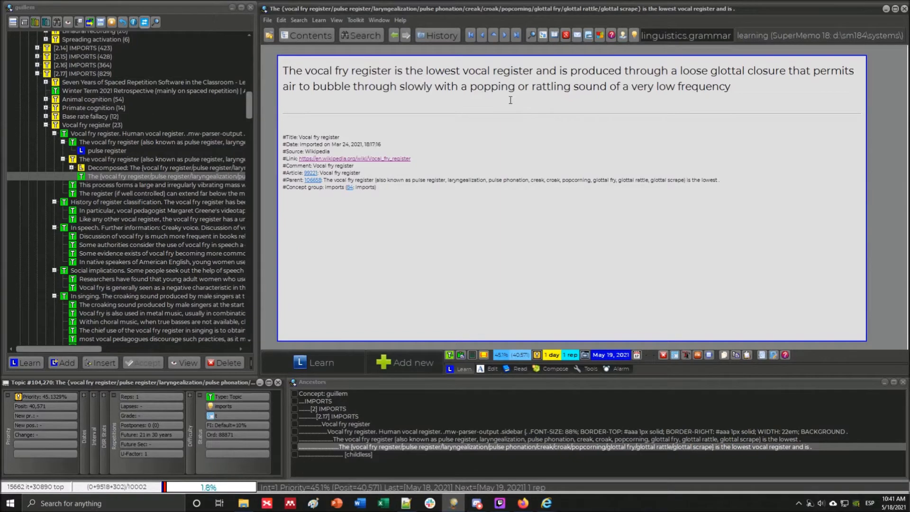
{"action": "left_click_drag", "start_coordinate": [392, 71], "coordinate": [352, 72]}
- Switch to Wikipedia's Vocal register article in Internet Explorer, examine the linked register types, and close the window
{"action": "key", "text": "alt+Tab"}
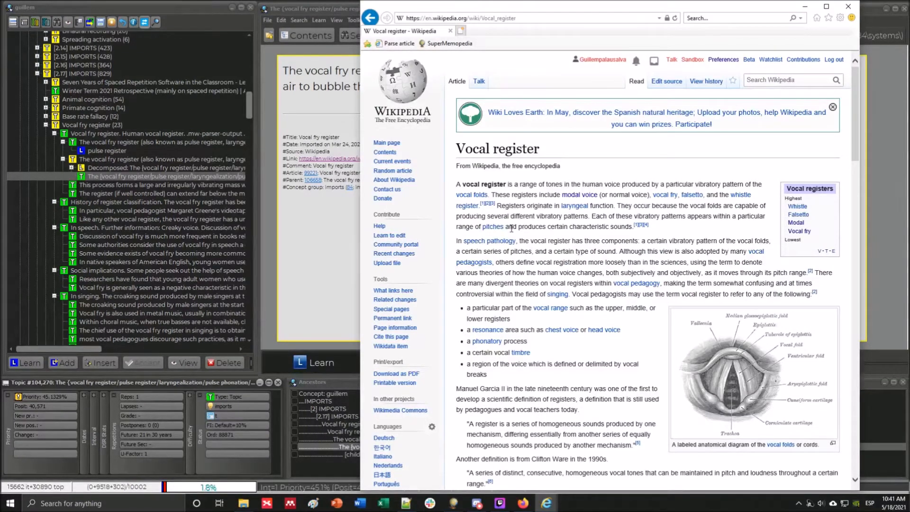
{"action": "mouse_move", "coordinate": [484, 201]}
{"action": "mouse_move", "coordinate": [695, 200]}
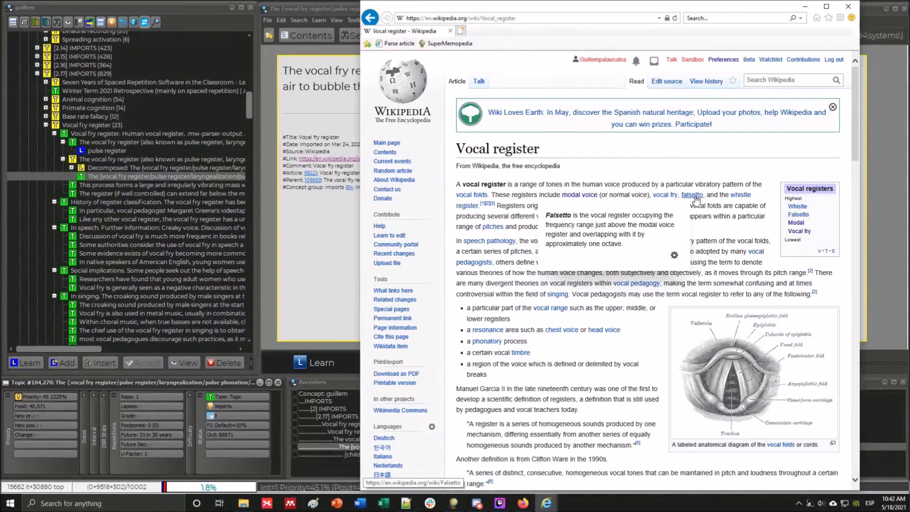
{"action": "mouse_move", "coordinate": [747, 198]}
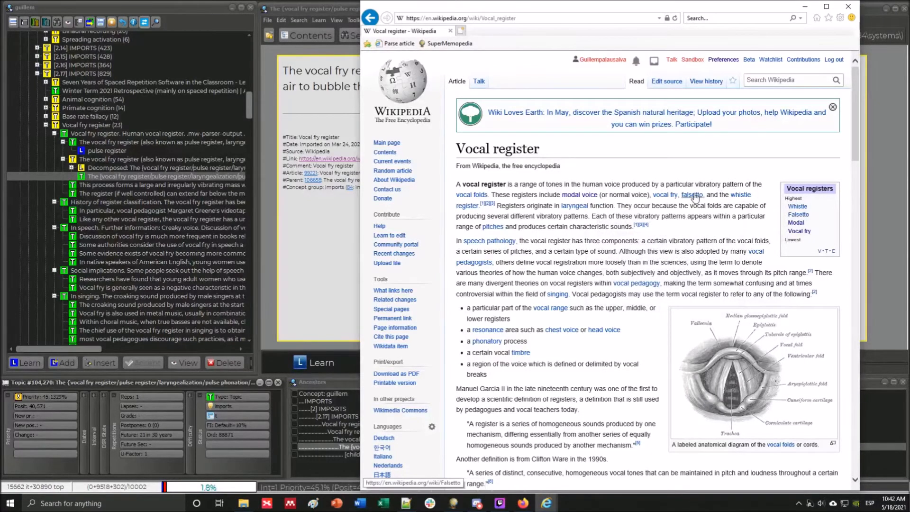
{"action": "mouse_move", "coordinate": [662, 200]}
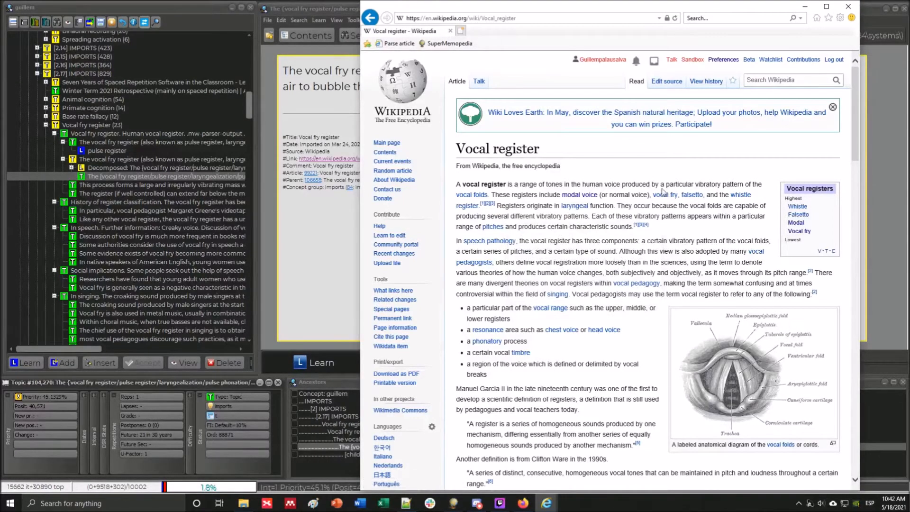
{"action": "left_click", "coordinate": [851, 12]}
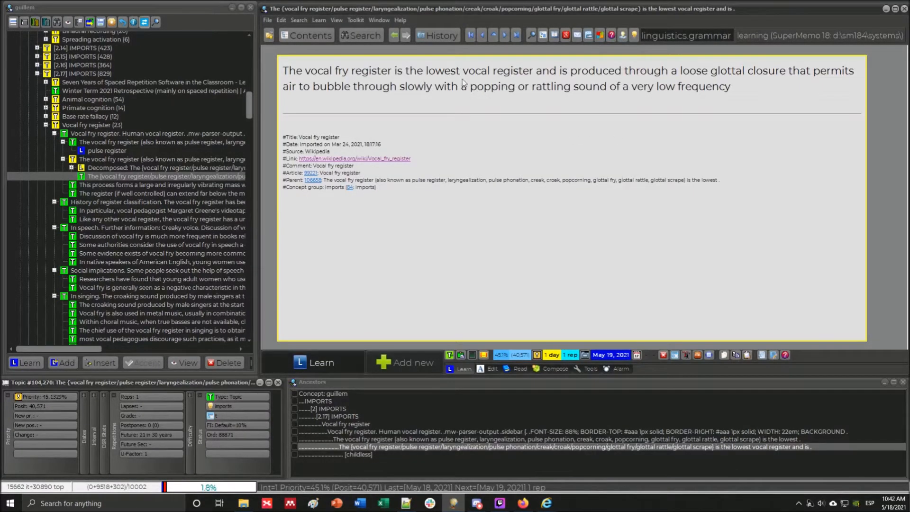
- Bold "lowest" and "loose glottal closure" in the extract's sentence
{"action": "left_click_drag", "start_coordinate": [460, 71], "coordinate": [426, 71]}
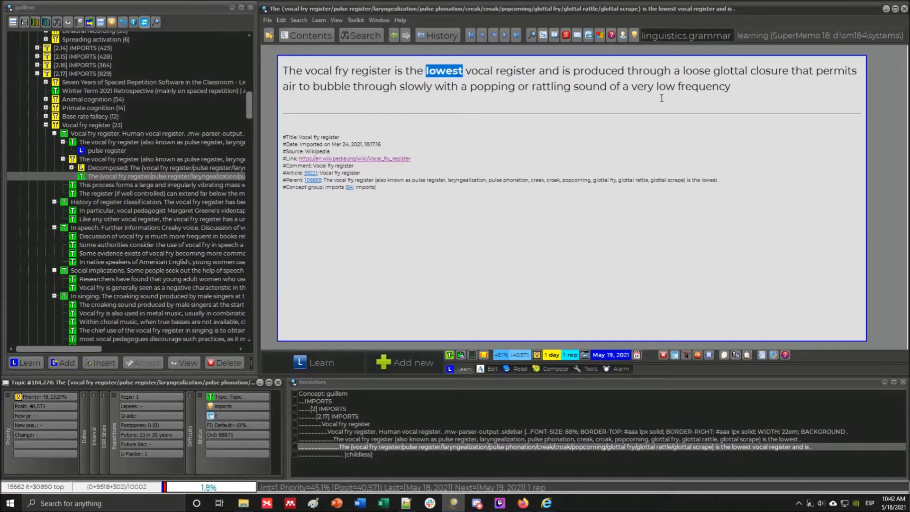
{"action": "key", "text": "ctrl+b"}
{"action": "left_click", "coordinate": [607, 86]}
{"action": "left_click_drag", "start_coordinate": [573, 71], "coordinate": [769, 74]}
{"action": "left_click", "coordinate": [714, 73]}
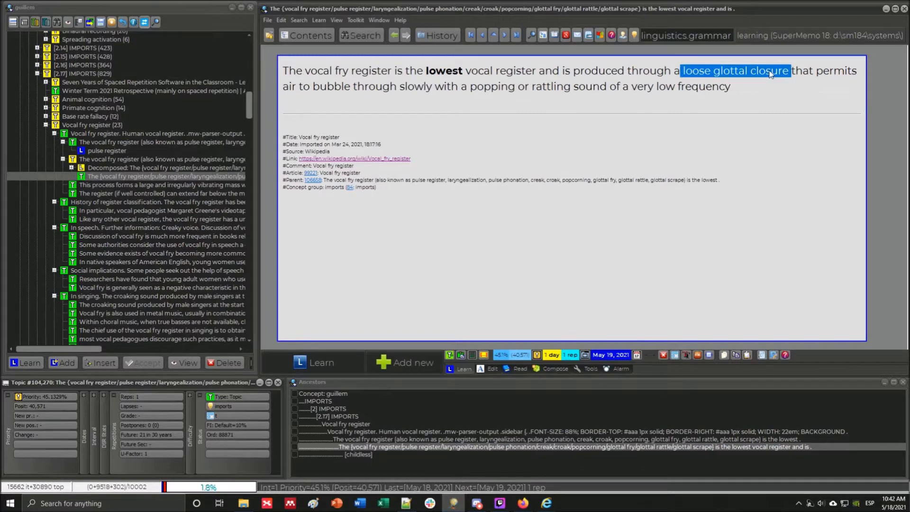
{"action": "key", "text": "ctrl+b"}
{"action": "key", "text": "End"}
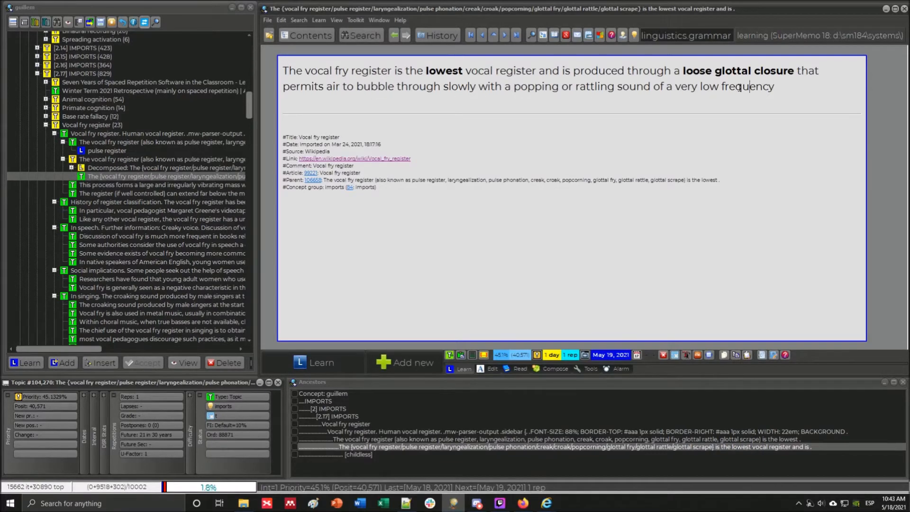
{"action": "left_click", "coordinate": [675, 68], "text": "shift"}
{"action": "left_click", "coordinate": [674, 70], "text": "shift"}
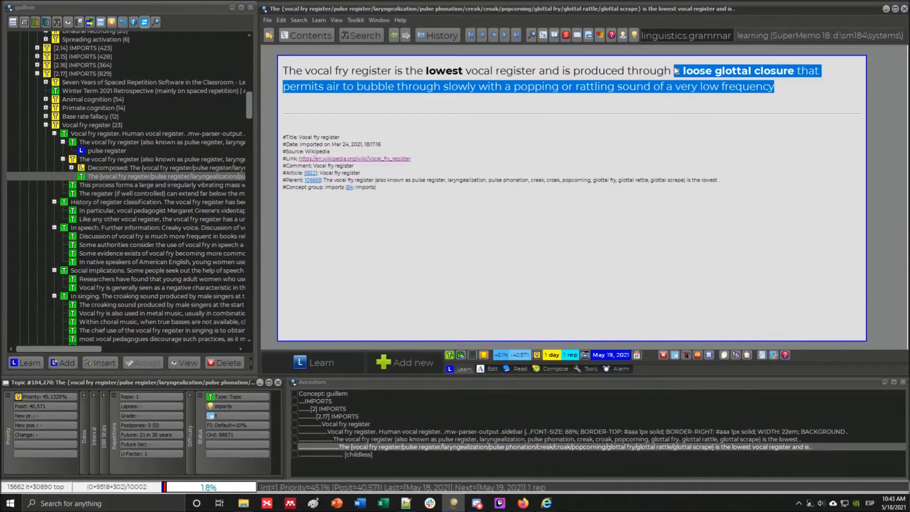
{"action": "left_click", "coordinate": [631, 86]}
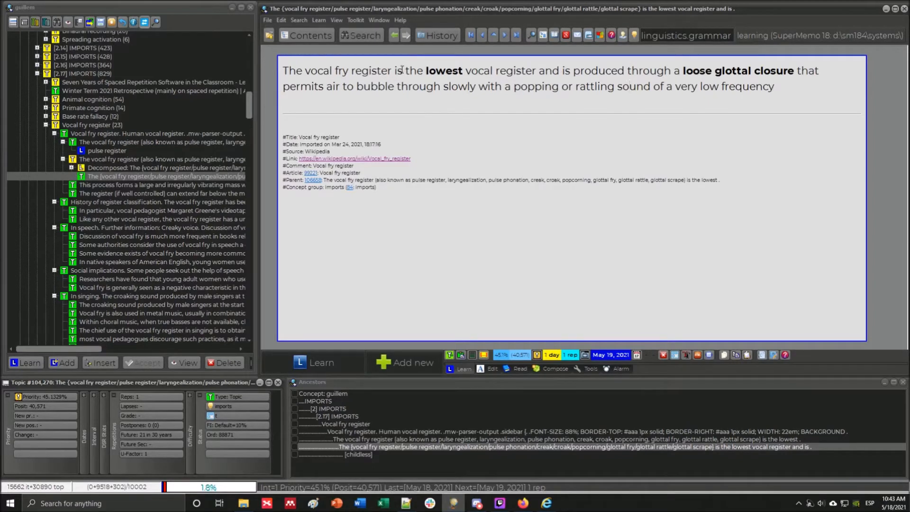
{"action": "left_click_drag", "start_coordinate": [305, 71], "coordinate": [394, 75]}
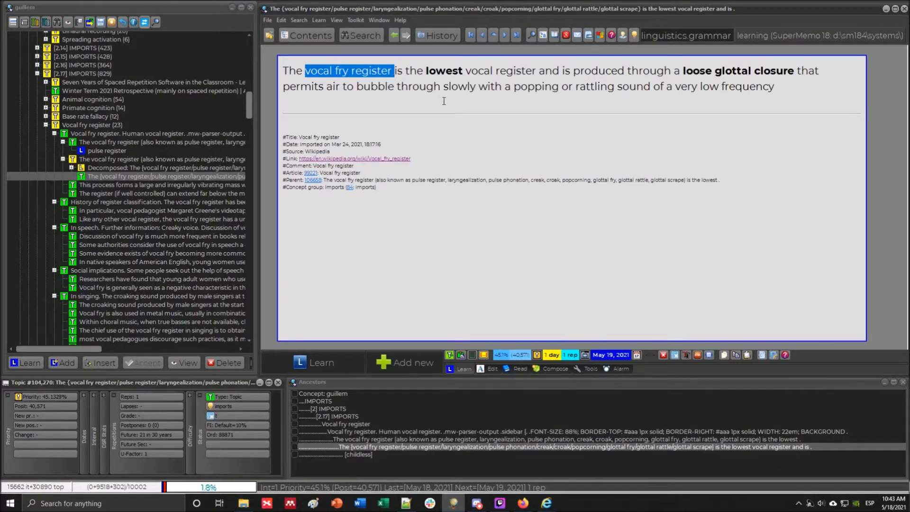
- Extract "The vocal fry register is the lowest vocal register" from the sentence as its own topic
{"action": "left_click", "coordinate": [576, 69]}
{"action": "left_click_drag", "start_coordinate": [536, 70], "coordinate": [290, 68]}
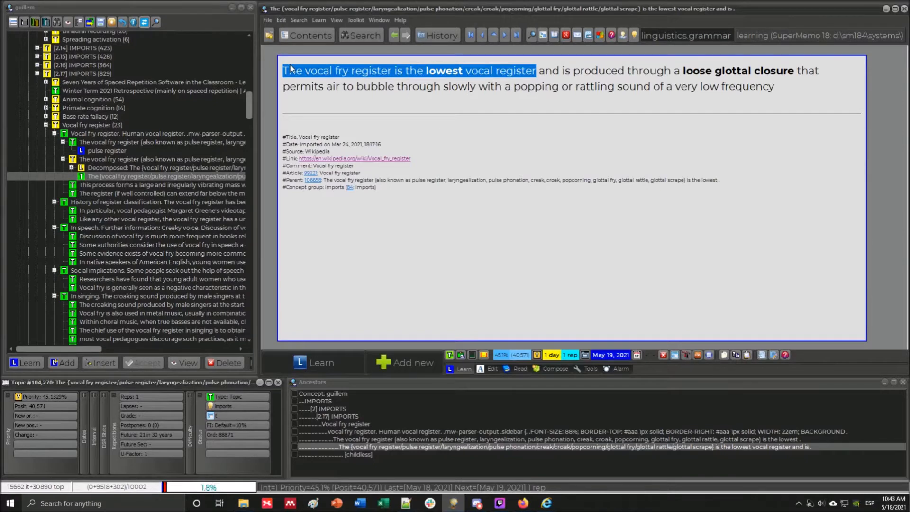
{"action": "key", "text": "alt+x"}
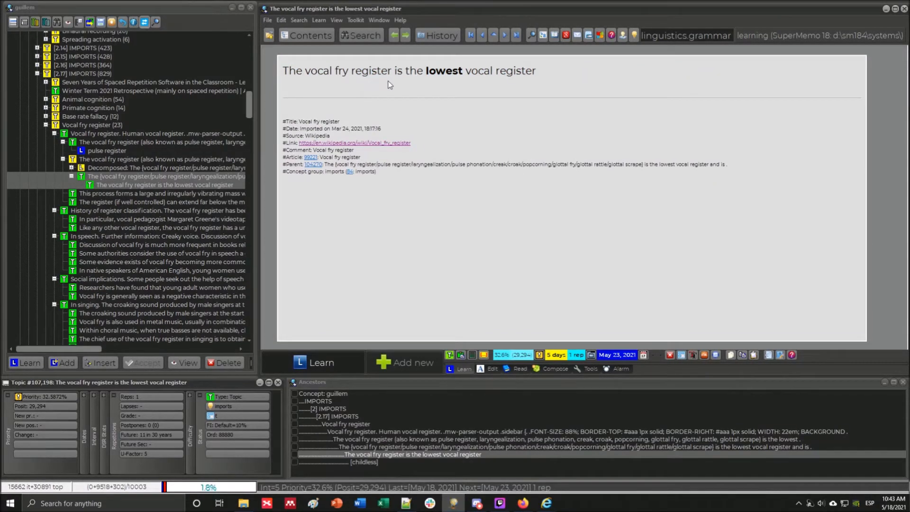
- Create a cloze deletion on "lowest" in the new extract
{"action": "left_click", "coordinate": [463, 71]}
{"action": "left_click_drag", "start_coordinate": [462, 71], "coordinate": [427, 73]}
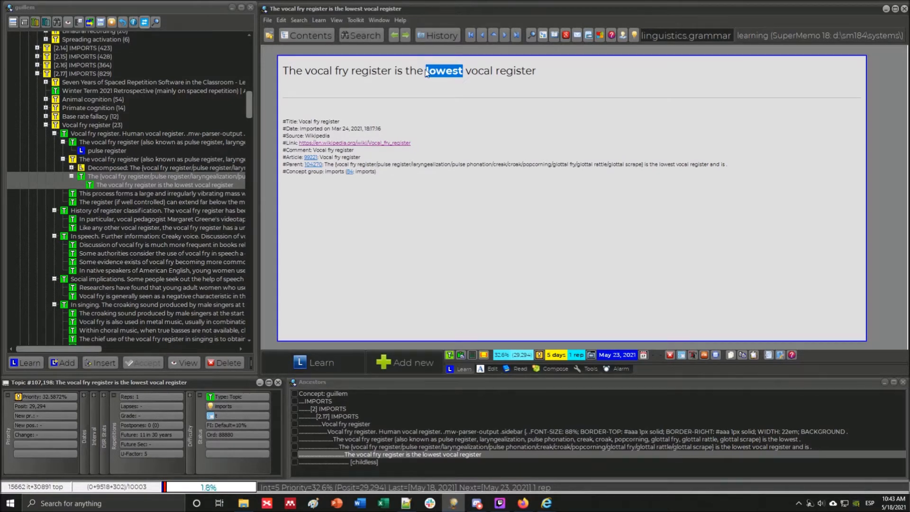
{"action": "key", "text": "alt+z"}
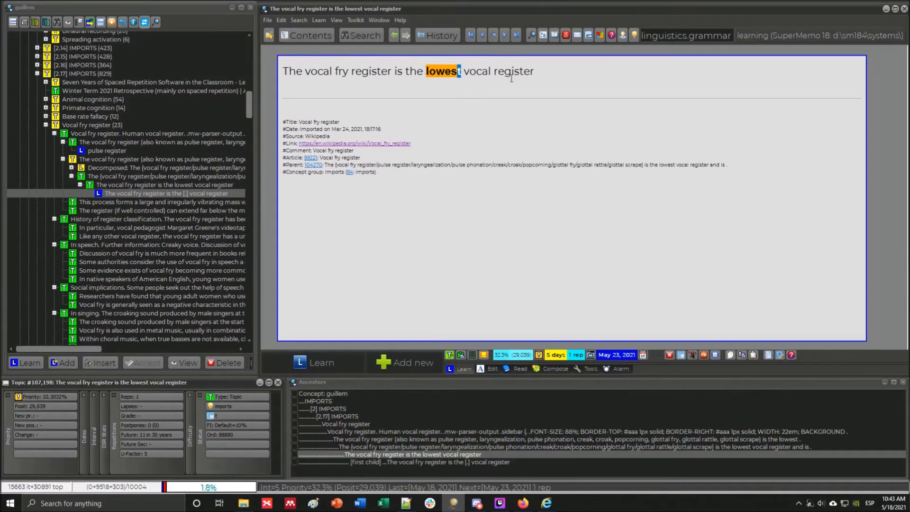
- Open the new cloze item and its question text for editing
{"action": "left_click", "coordinate": [512, 75]}
{"action": "key", "text": "alt+Left"}
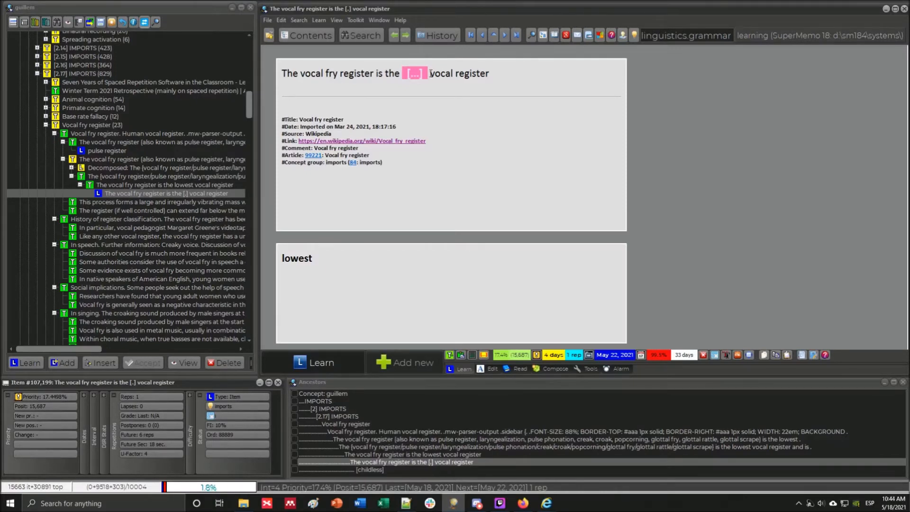
{"action": "left_click", "coordinate": [472, 73]}
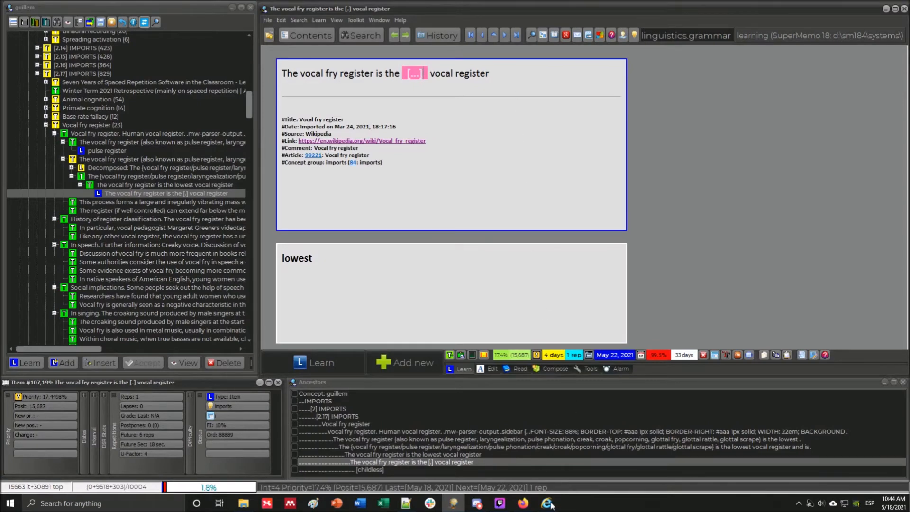
- Check the open Wikipedia browser windows on Hoarse voice and Creaky voice, and minimise each of them
{"action": "mouse_move", "coordinate": [555, 508]}
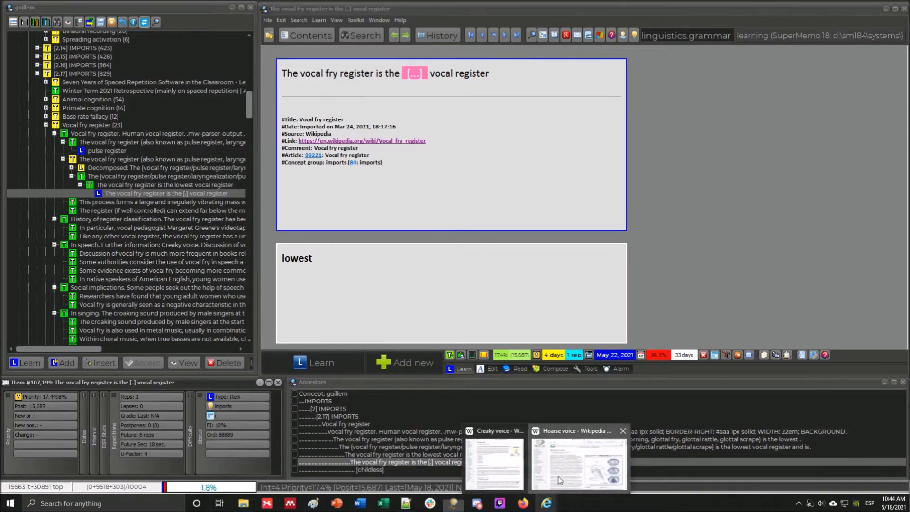
{"action": "left_click", "coordinate": [578, 461]}
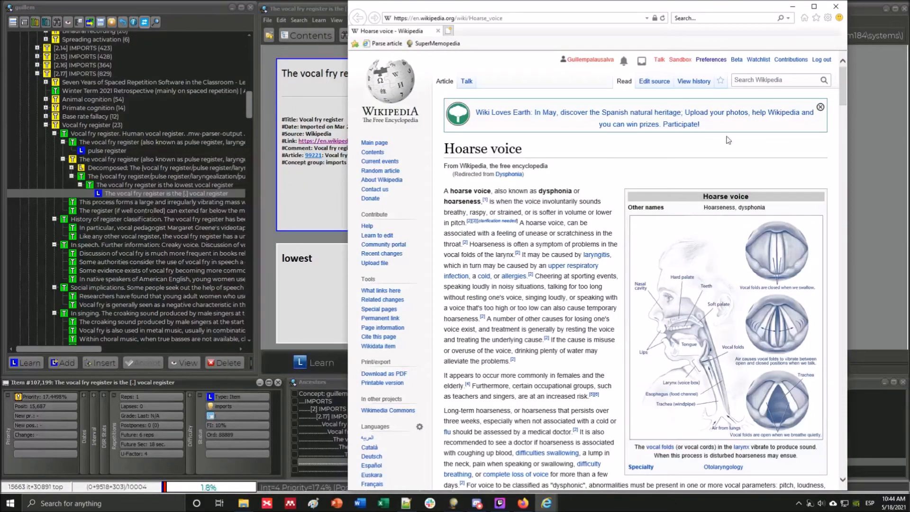
{"action": "left_click", "coordinate": [792, 7]}
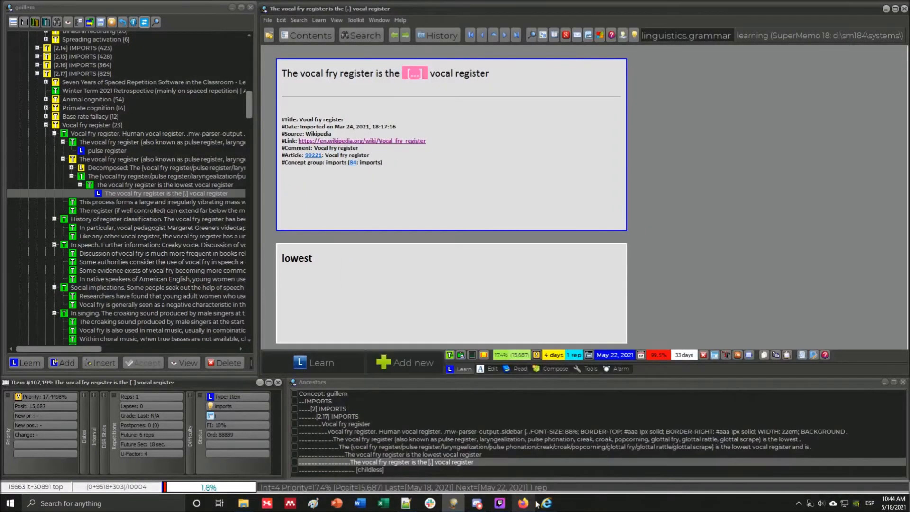
{"action": "mouse_move", "coordinate": [546, 503]}
{"action": "left_click", "coordinate": [490, 455]}
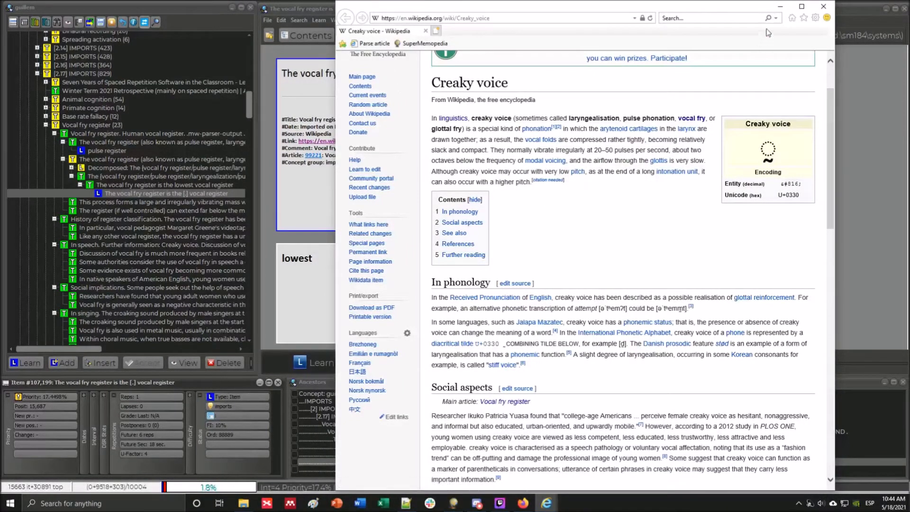
{"action": "left_click", "coordinate": [780, 7]}
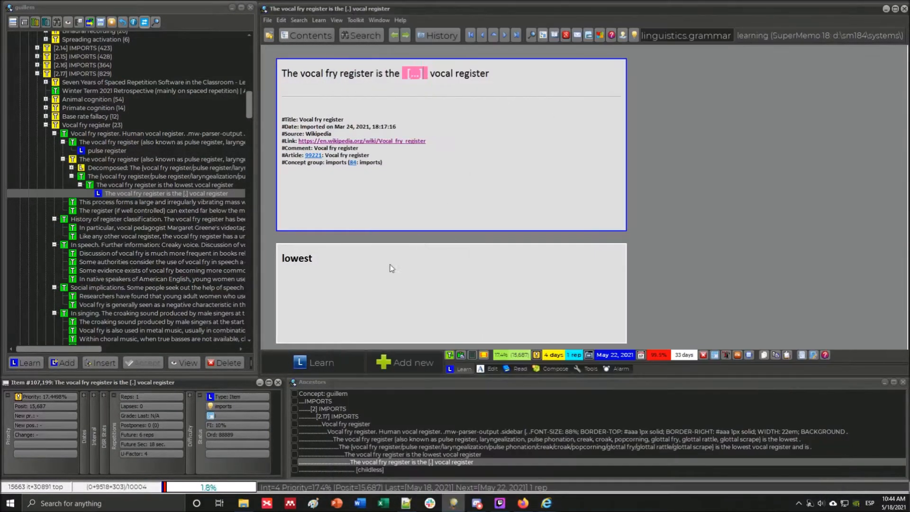
- Open the item's source article and its linked Vocal register page, and examine how the vocal registers are ordered from highest to lowest
{"action": "left_click", "coordinate": [351, 145]}
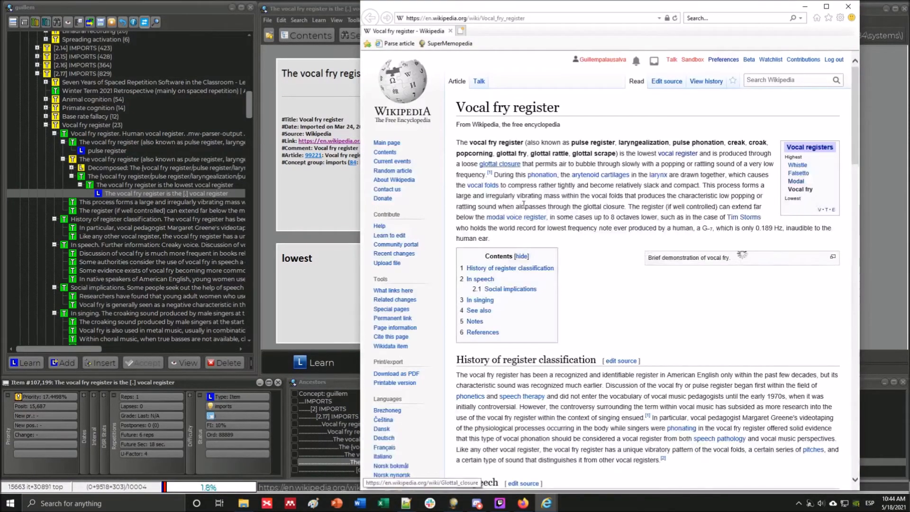
{"action": "left_click", "coordinate": [678, 195]}
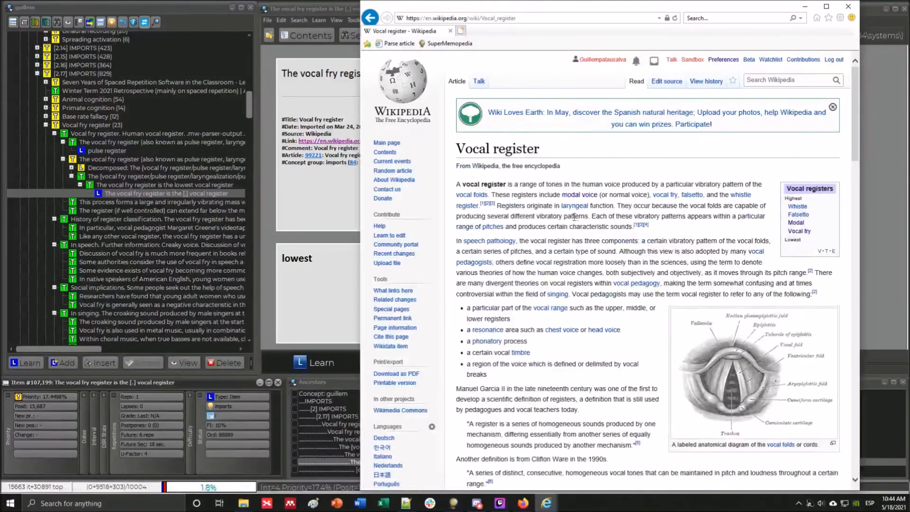
{"action": "scroll", "coordinate": [663, 204], "scroll_direction": "down", "scroll_amount": 2}
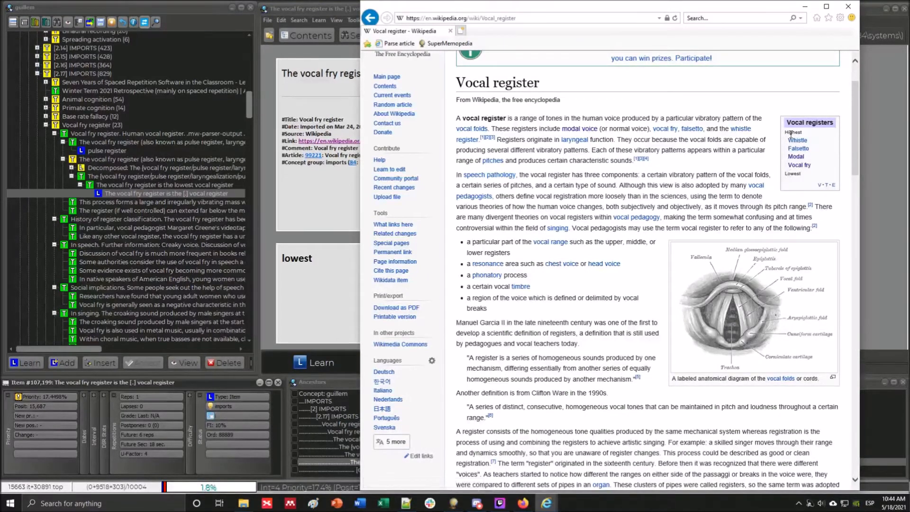
{"action": "scroll", "coordinate": [700, 172], "scroll_direction": "down", "scroll_amount": 4}
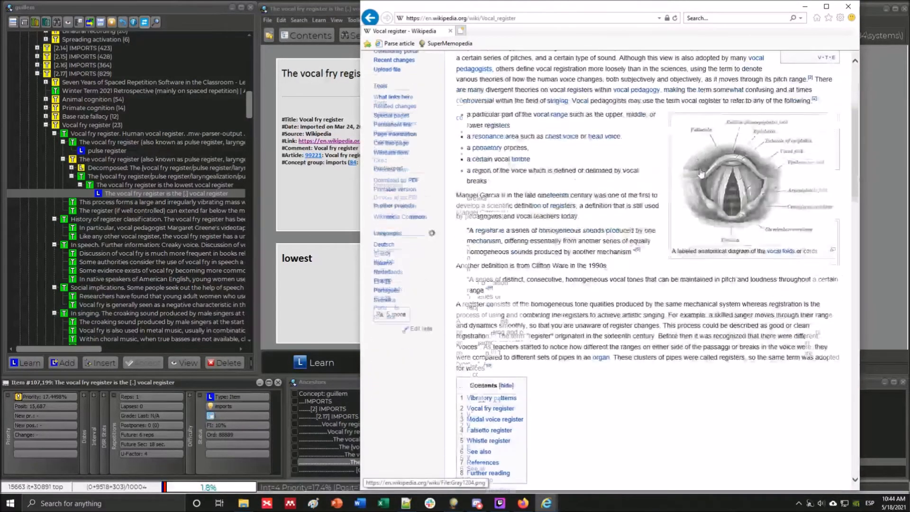
{"action": "scroll", "coordinate": [700, 172], "scroll_direction": "up", "scroll_amount": 5}
{"action": "left_click", "coordinate": [804, 7]}
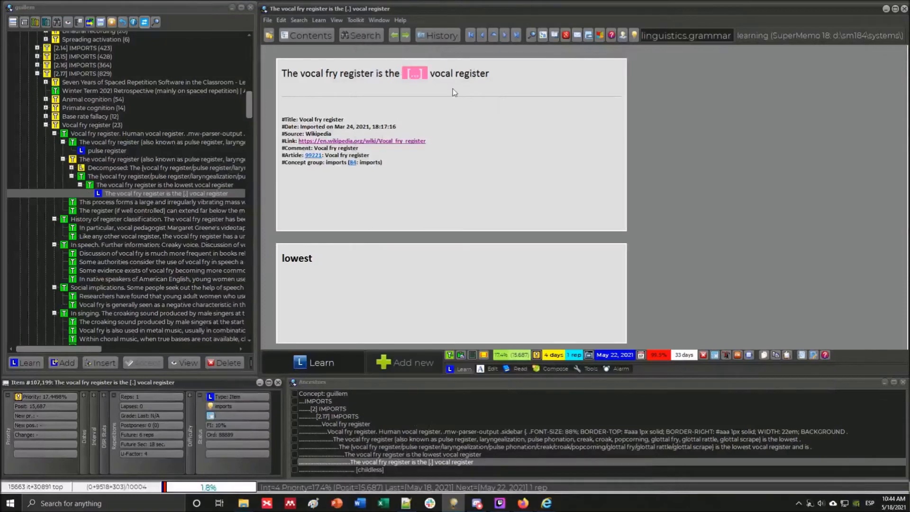
- Add the hint "(height)" directly after the cloze gap in the item's question
{"action": "left_click", "coordinate": [420, 72]}
{"action": "type", "text": "(height)"}
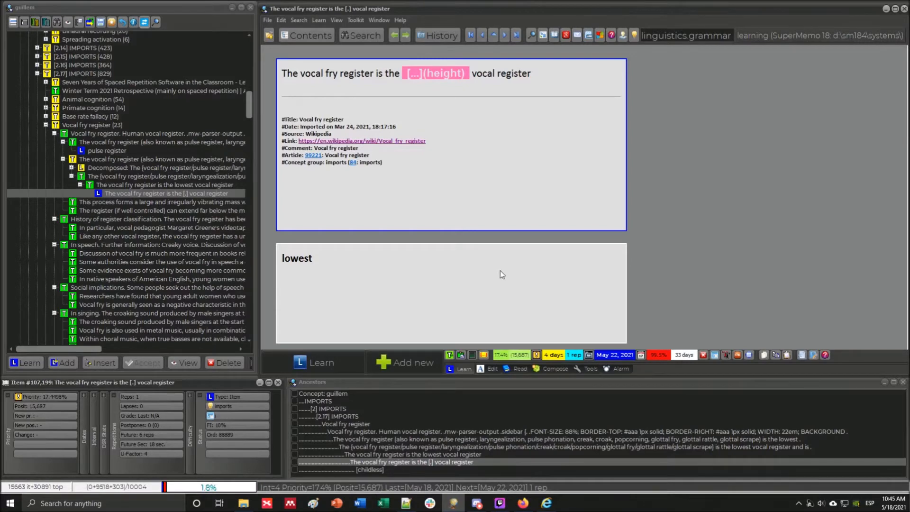
{"action": "key", "text": "Escape"}
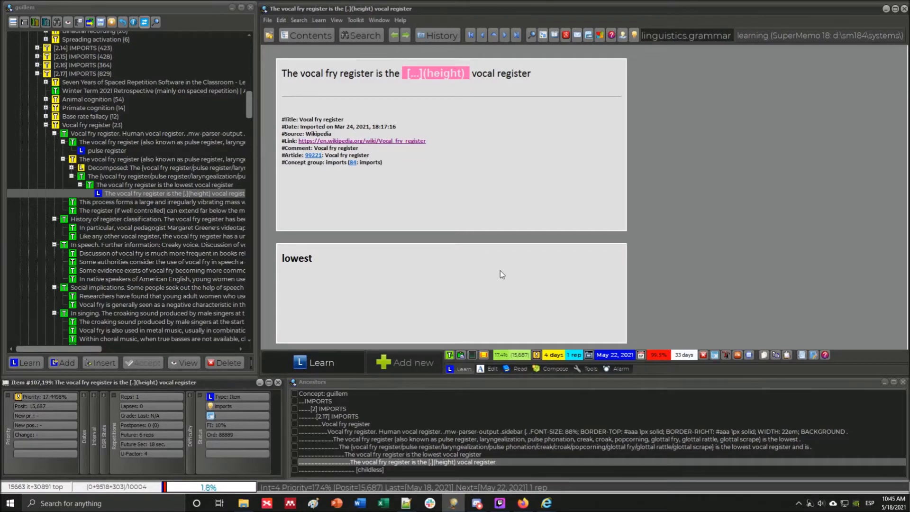
- Return to the parent extract "The vocal fry register is the lowest vocal register" and create a cloze deletion on "vocal fry"
{"action": "key", "text": "alt+Right"}
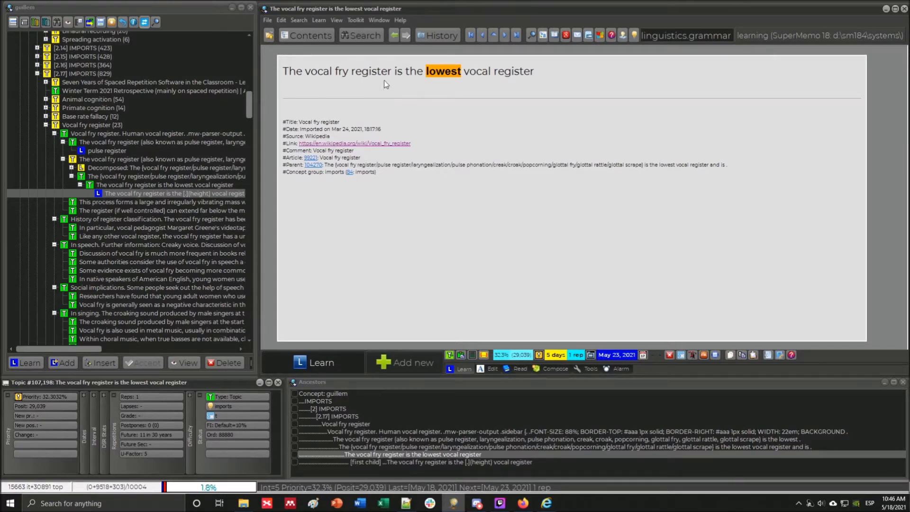
{"action": "left_click_drag", "start_coordinate": [351, 71], "coordinate": [320, 72]}
{"action": "key", "text": "alt+z"}
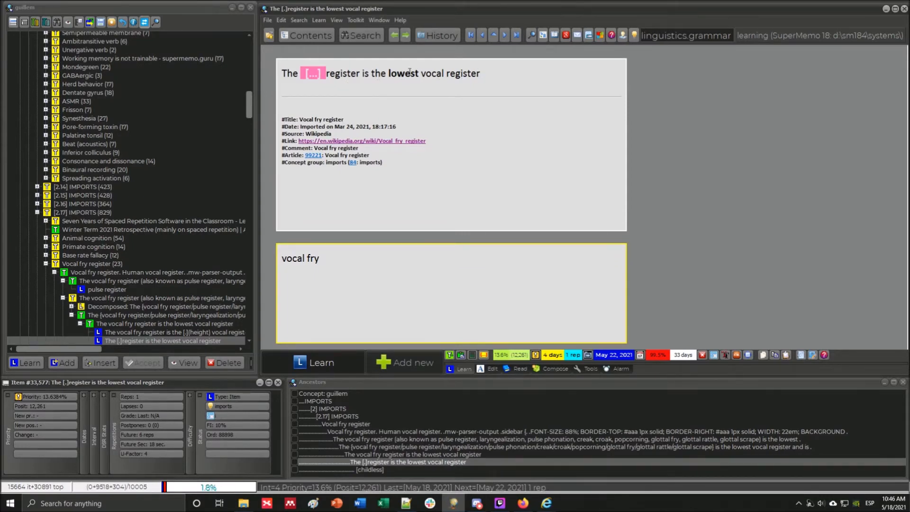
- Apply the i.HiddenRefs template to the new "vocal fry" cloze item so the references no longer give away the answer
{"action": "double_click", "coordinate": [294, 119]}
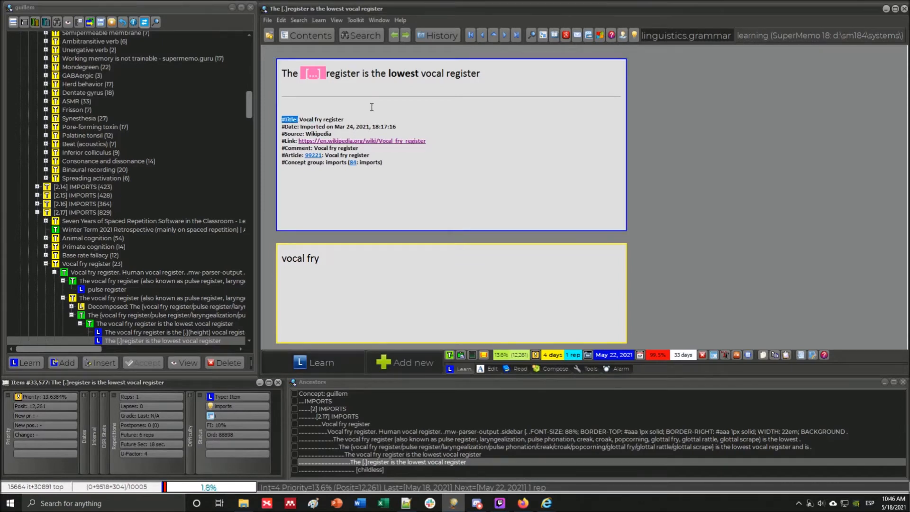
{"action": "left_click_drag", "start_coordinate": [369, 120], "coordinate": [299, 120]}
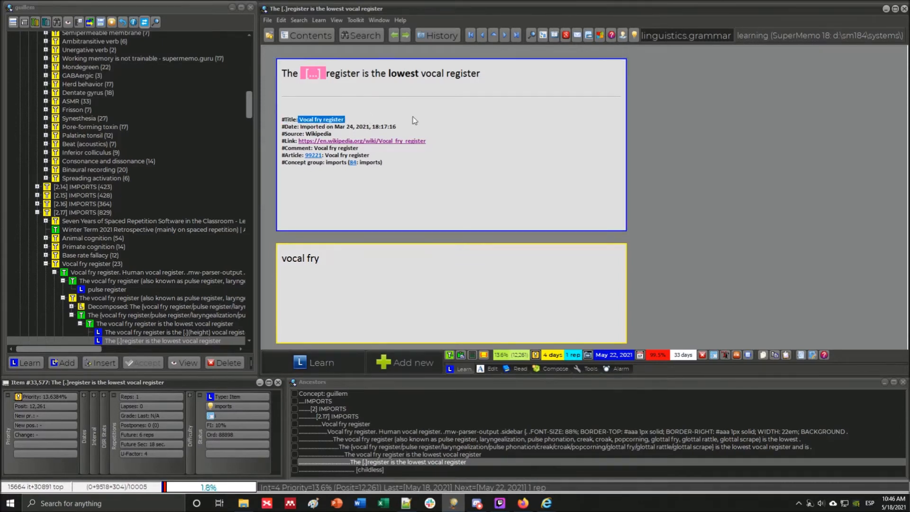
{"action": "left_click", "coordinate": [344, 147]}
{"action": "key", "text": "ctrl+m"}
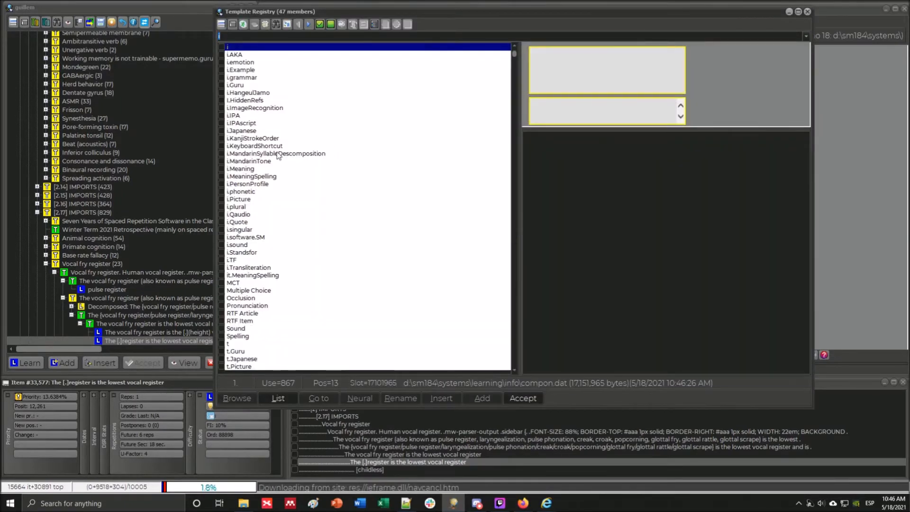
{"action": "left_click", "coordinate": [250, 101]}
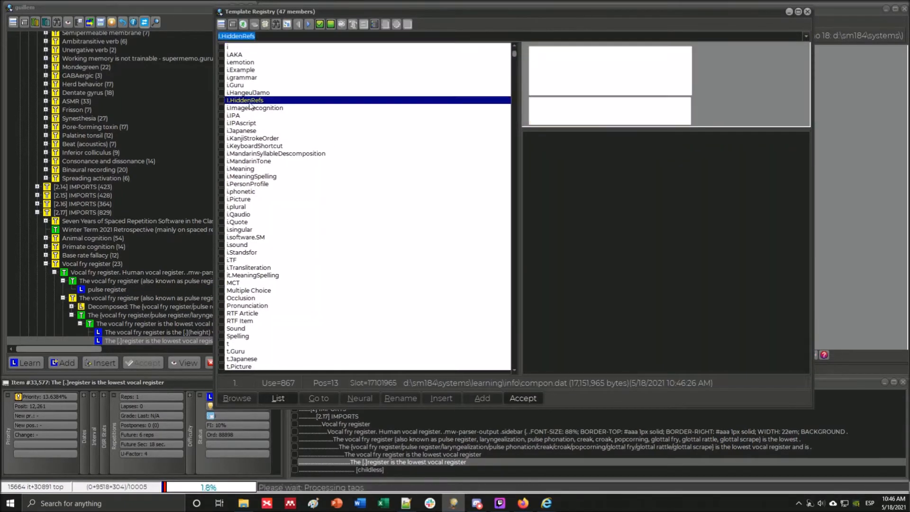
{"action": "double_click", "coordinate": [249, 102]}
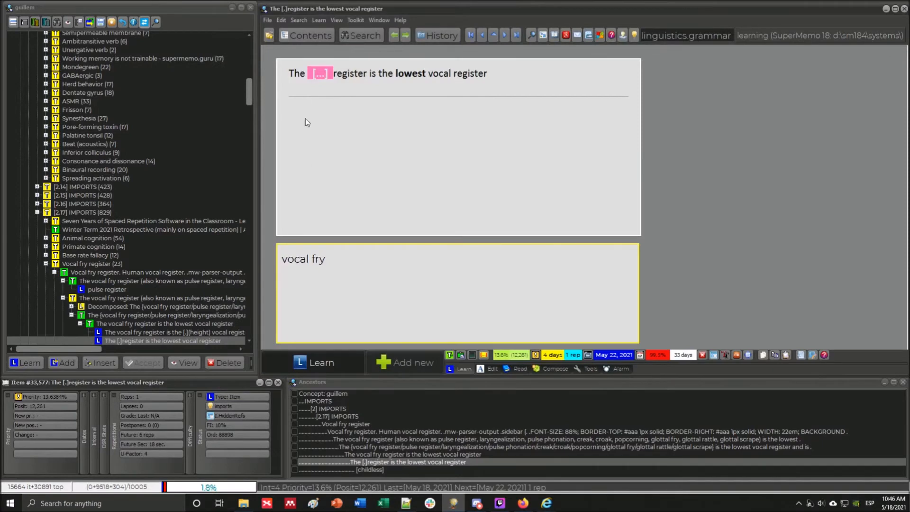
- Insert a space between the cloze gap and "register" in the item's question and finish editing
{"action": "left_click", "coordinate": [337, 76]}
{"action": "type", "text": "r"}
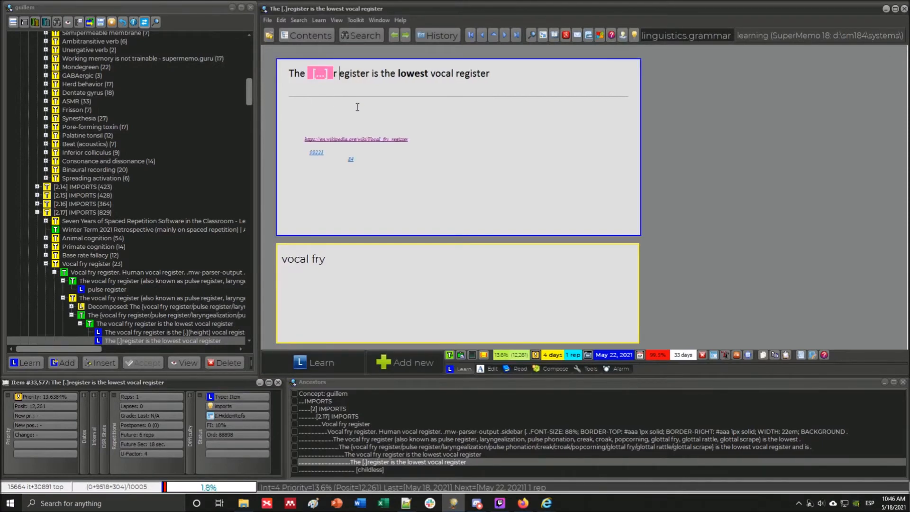
{"action": "key", "text": "BackSpace"}
{"action": "key", "text": "BackSpace"}
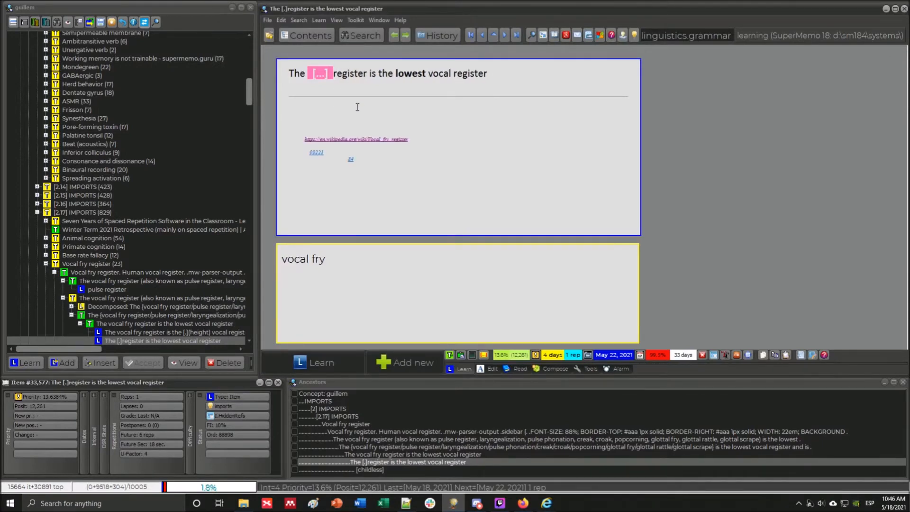
{"action": "type", "text": "r"}
{"action": "key", "text": "BackSpace"}
{"action": "key", "text": "BackSpace"}
{"action": "key", "text": "Escape"}
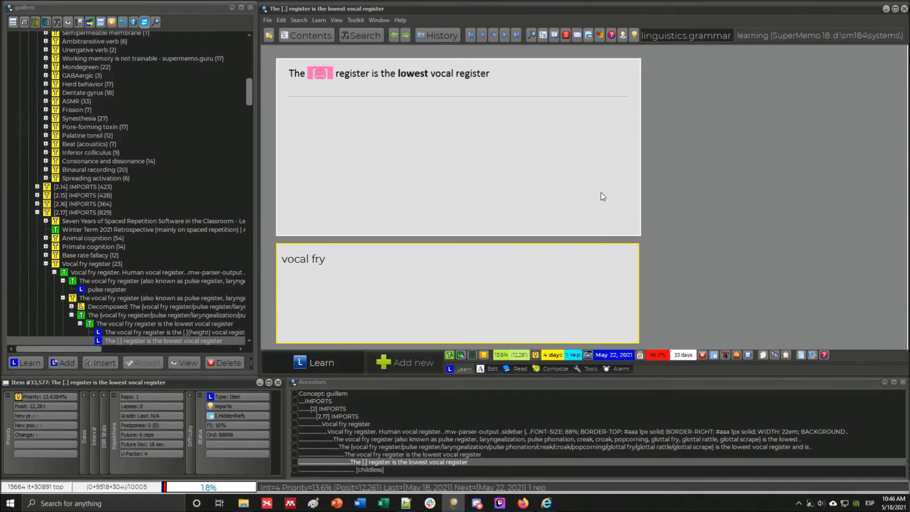
- Go up to the longer parent extract and extract its entire sentence, including the loose glottal closure part, as a new topic
{"action": "key", "text": "ctrl+Up"}
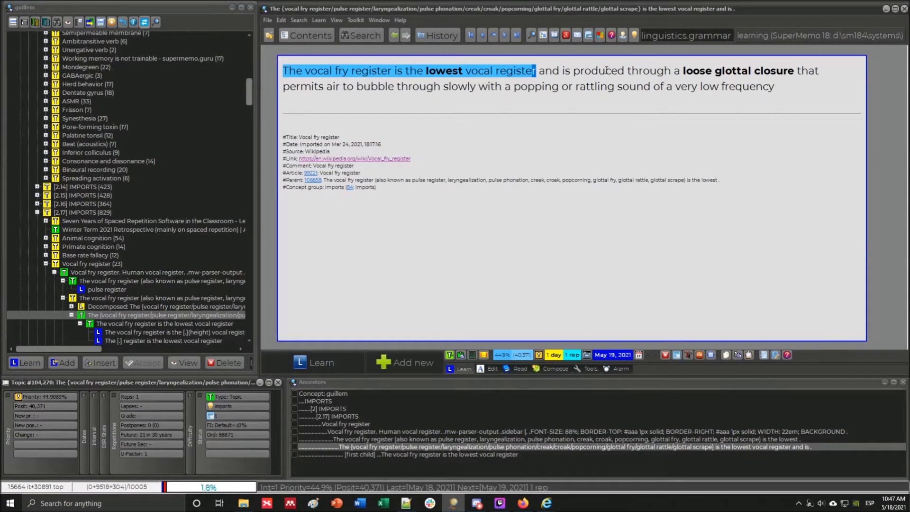
{"action": "left_click_drag", "start_coordinate": [606, 71], "coordinate": [732, 87]}
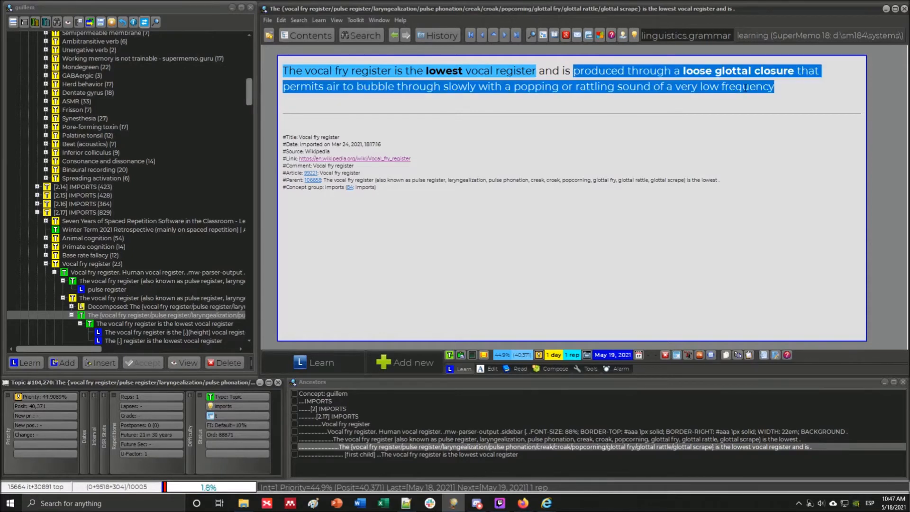
{"action": "left_click", "coordinate": [639, 74]}
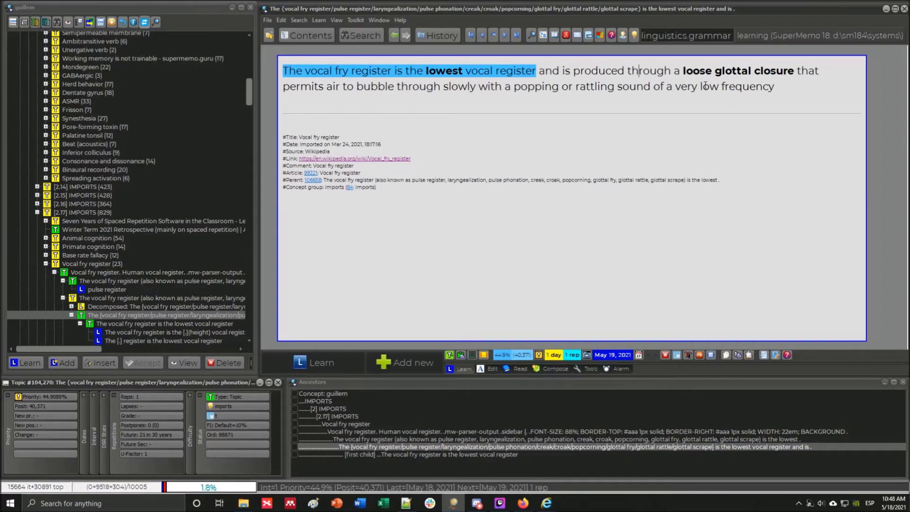
{"action": "key", "text": "ctrl+a"}
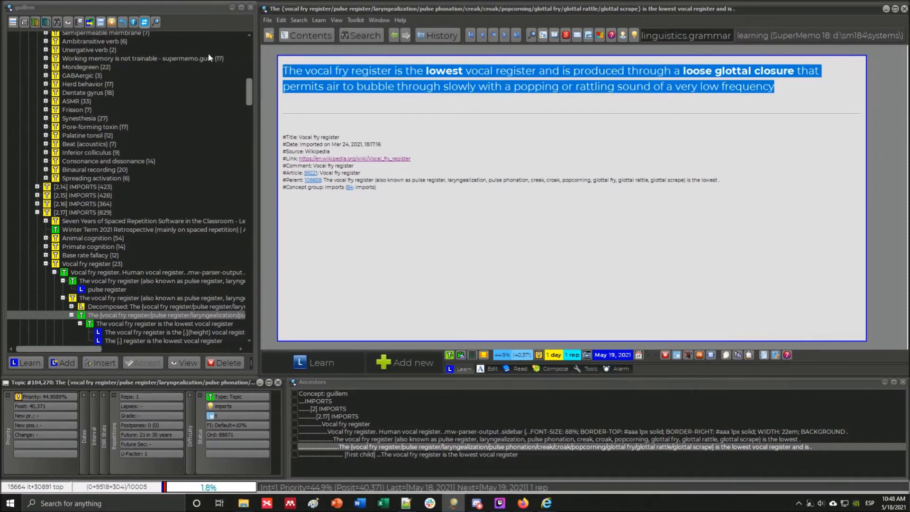
{"action": "key", "text": "alt+x"}
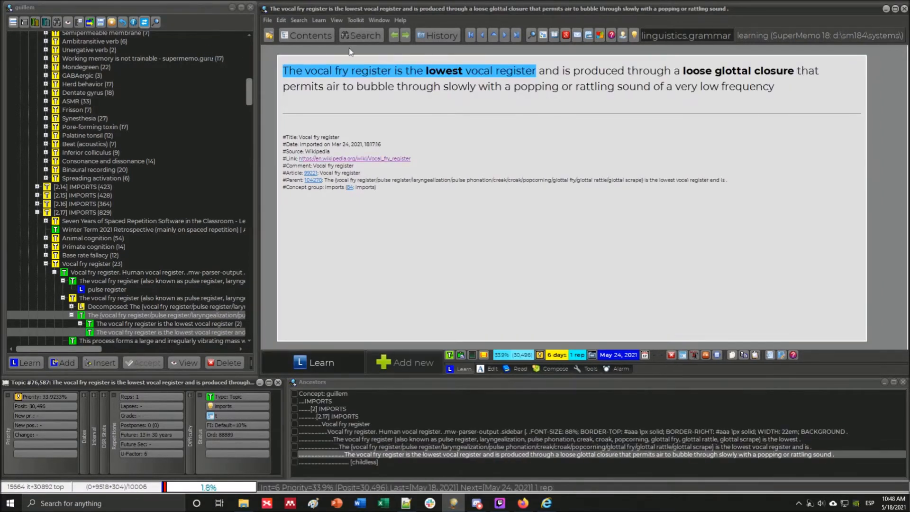
- Shorten the new extract's opening to "The vocal fry register is produced through a loose glottal closure" and clear the text's formatting
{"action": "left_click_drag", "start_coordinate": [625, 72], "coordinate": [411, 76]}
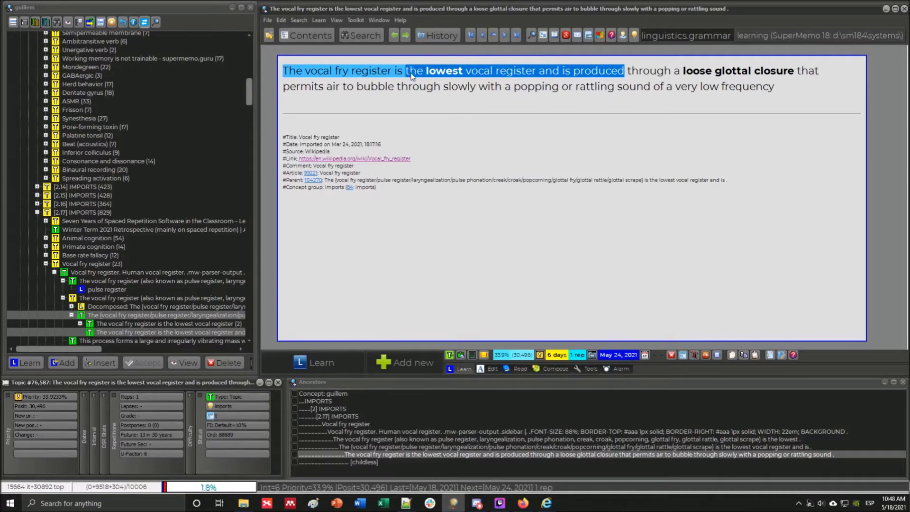
{"action": "key", "text": "Delete"}
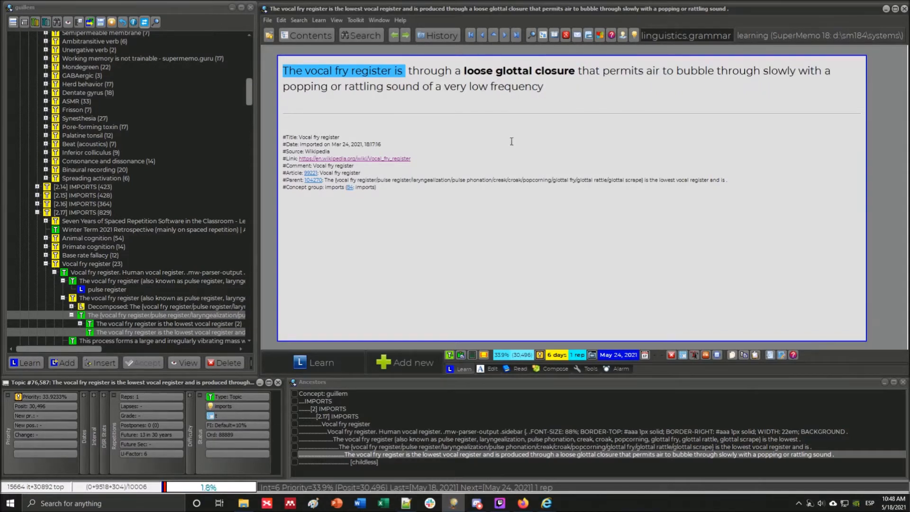
{"action": "type", "text": "produced"}
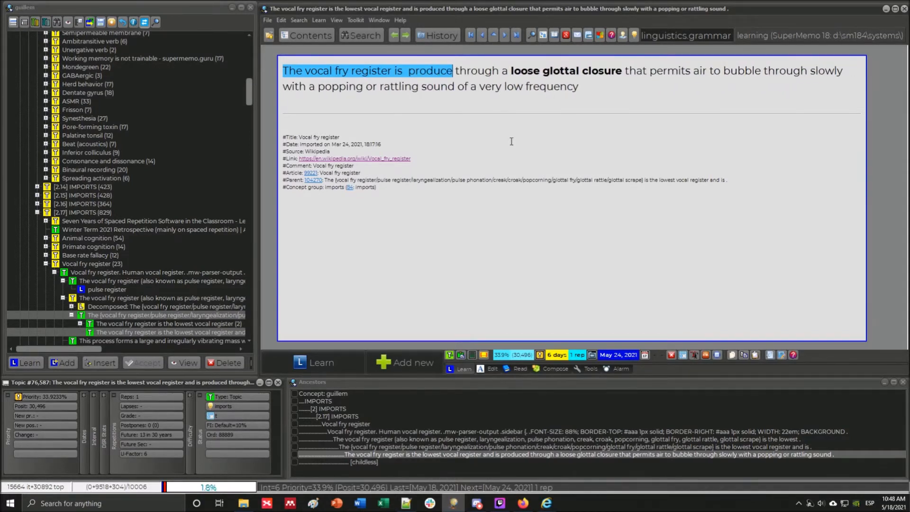
{"action": "key", "text": "F6"}
{"action": "key", "text": "Return"}
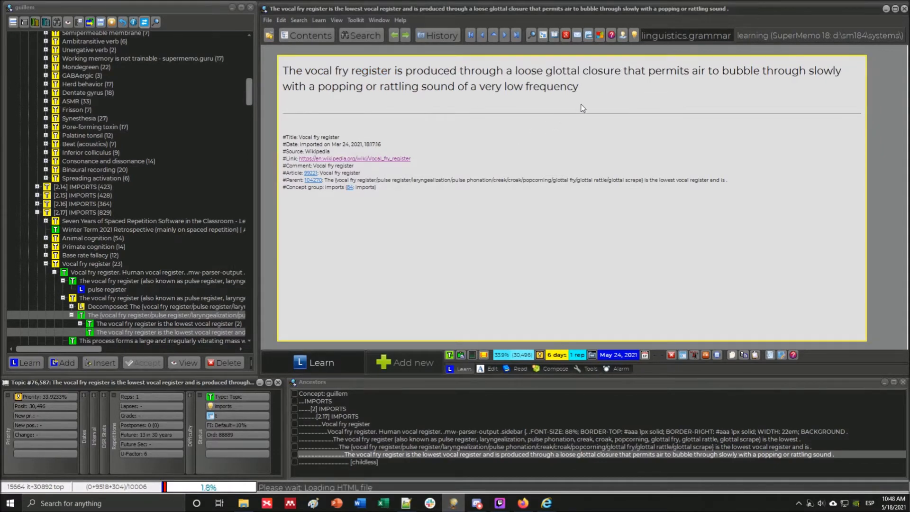
- Bold "loose glottal closure" in the shortened extract
{"action": "left_click_drag", "start_coordinate": [516, 71], "coordinate": [599, 71]}
{"action": "key", "text": "shift+Left"}
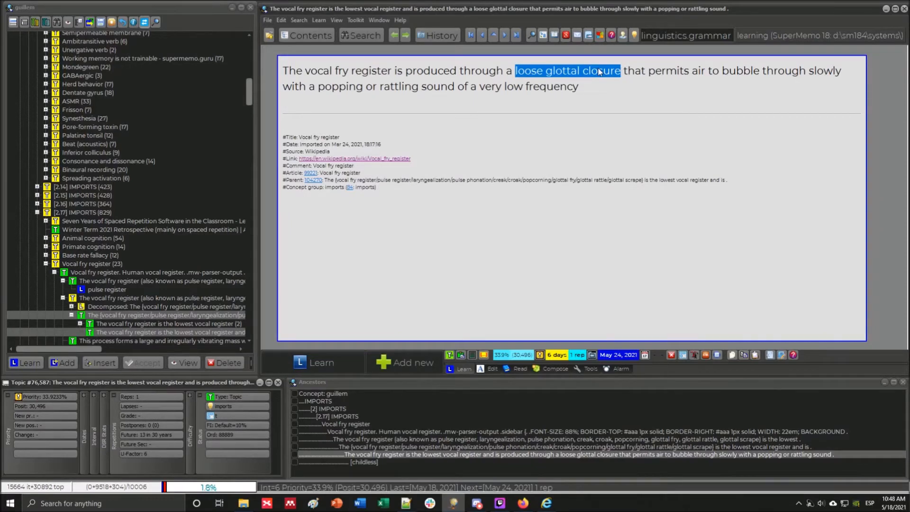
{"action": "key", "text": "ctrl+b"}
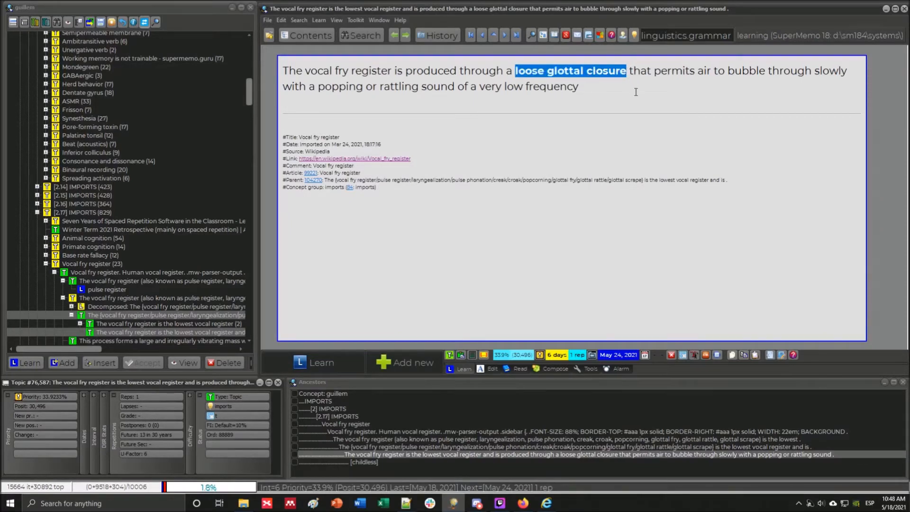
{"action": "key", "text": "ctrl+End"}
{"action": "left_click_drag", "start_coordinate": [588, 89], "coordinate": [525, 72]}
{"action": "left_click", "coordinate": [656, 73]}
{"action": "left_click", "coordinate": [649, 79]}
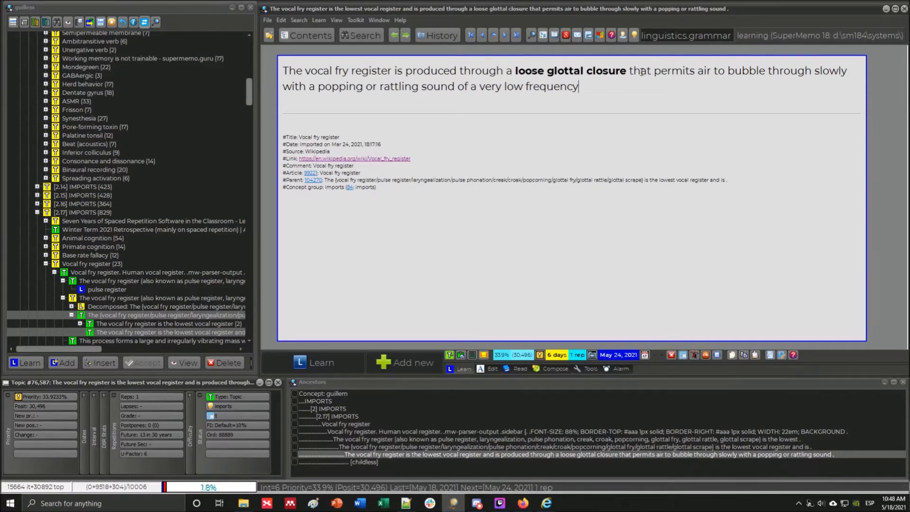
{"action": "left_click_drag", "start_coordinate": [653, 71], "coordinate": [806, 72]}
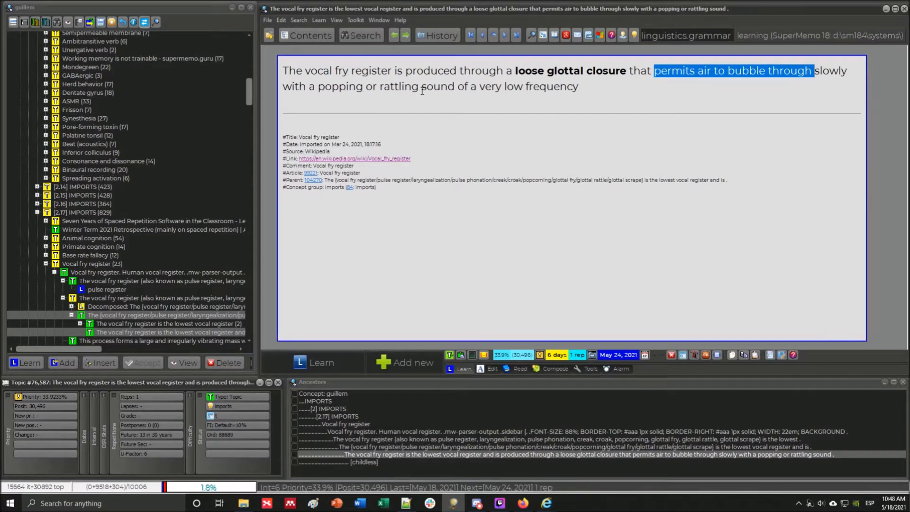
{"action": "left_click", "coordinate": [604, 91]}
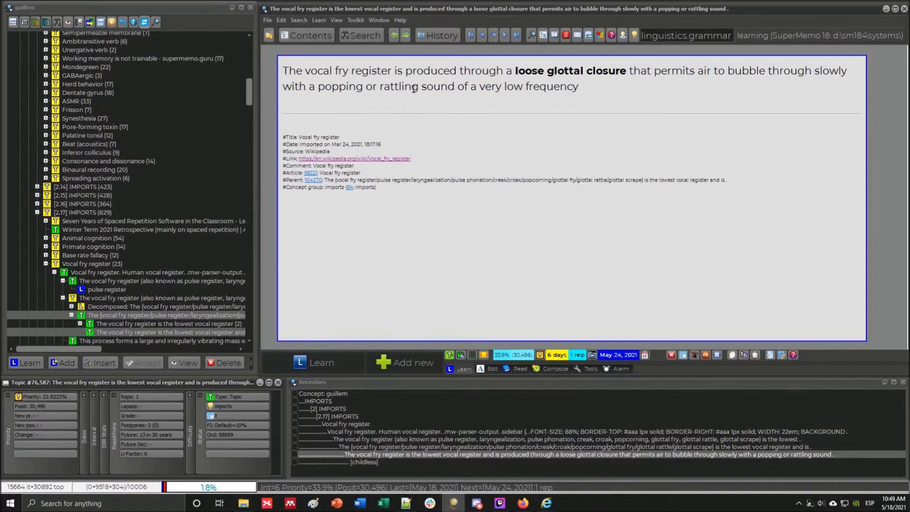
- Copy the word "rattling" from the extract and search the collection for it
{"action": "left_click", "coordinate": [415, 88]}
{"action": "left_click_drag", "start_coordinate": [413, 89], "coordinate": [380, 90]}
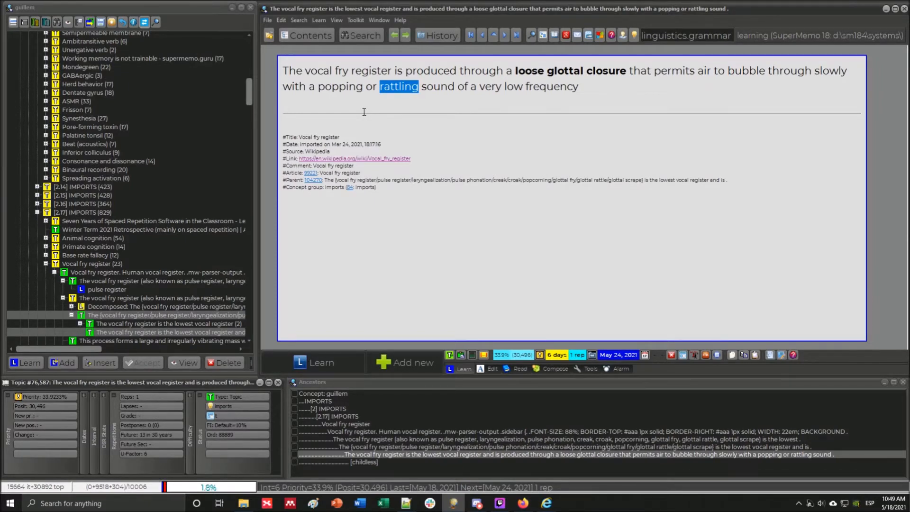
{"action": "left_click", "coordinate": [399, 89]}
{"action": "left_click_drag", "start_coordinate": [418, 88], "coordinate": [381, 88]}
{"action": "key", "text": "ctrl+c"}
{"action": "left_click", "coordinate": [361, 36]}
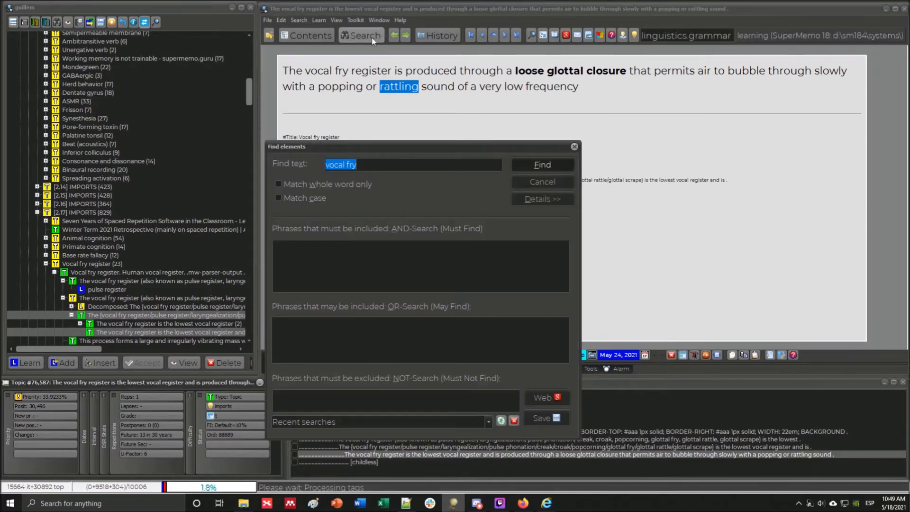
{"action": "key", "text": "ctrl+v"}
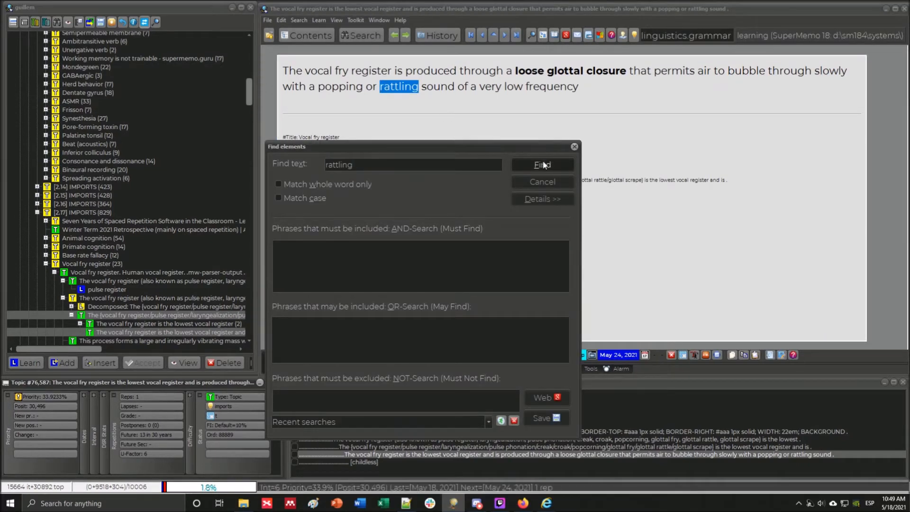
{"action": "left_click", "coordinate": [541, 164]}
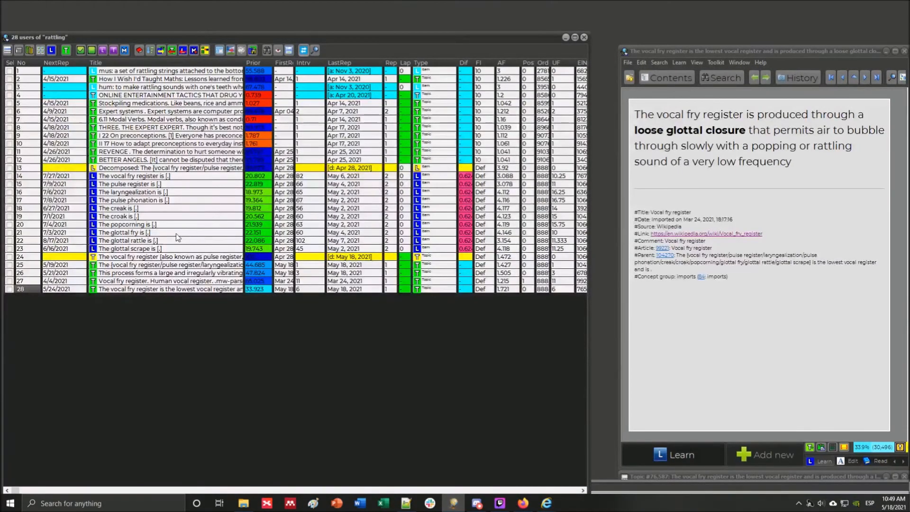
- View the found vocabulary items on rattling sounds when cold and on rattling side-drum strings, and close the search results
{"action": "left_click", "coordinate": [113, 89]}
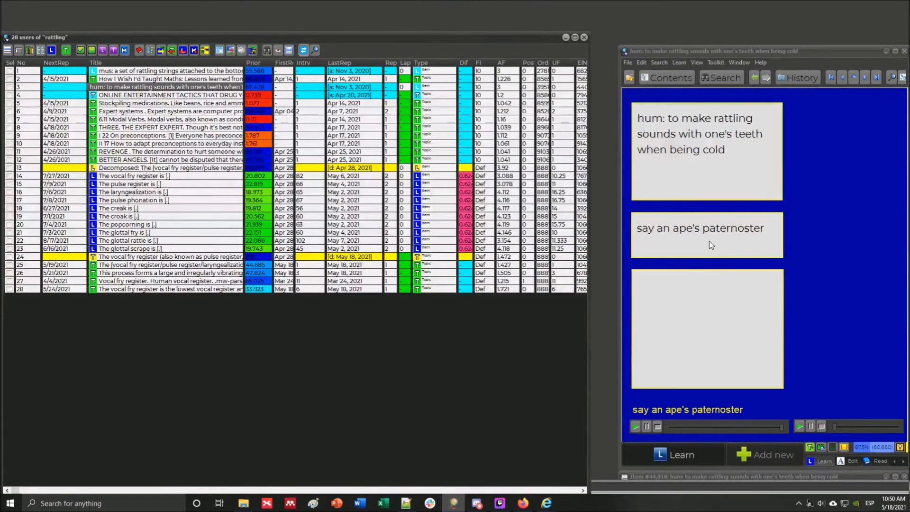
{"action": "left_click", "coordinate": [727, 148]}
{"action": "left_click", "coordinate": [113, 71]}
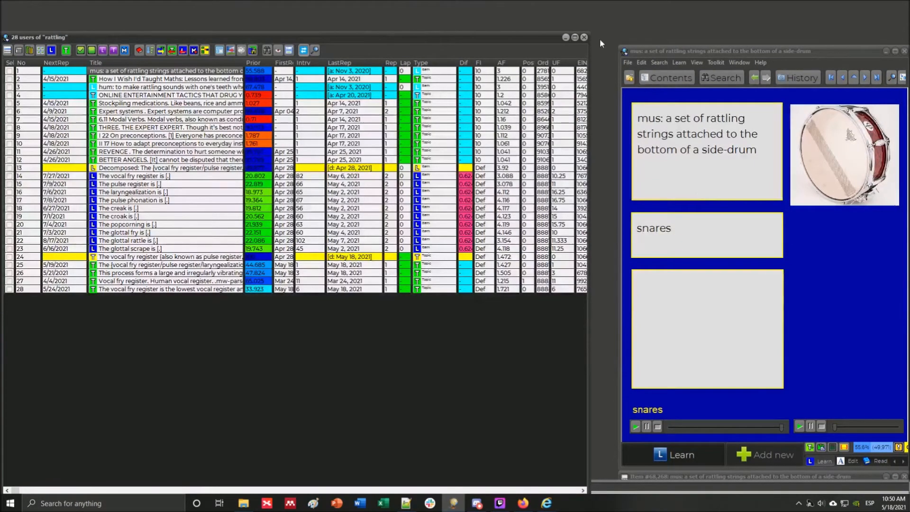
{"action": "left_click", "coordinate": [584, 37]}
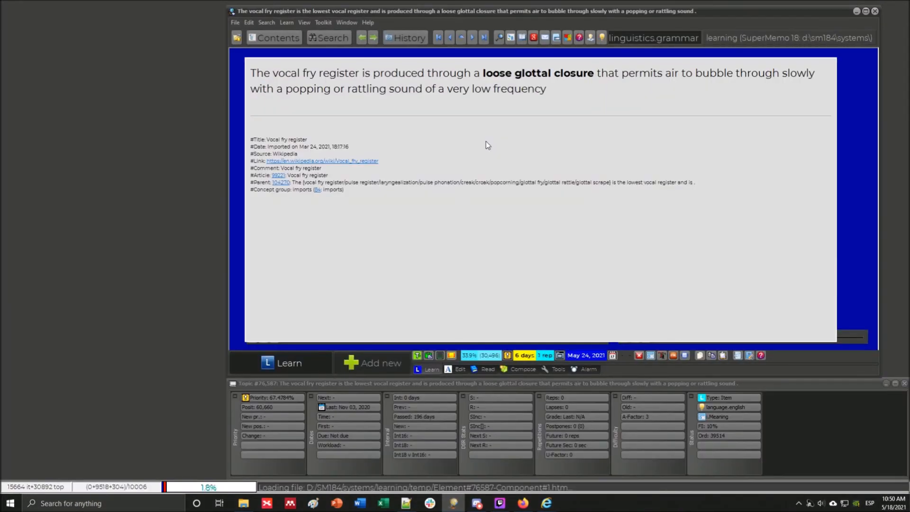
{"action": "left_click", "coordinate": [618, 101]}
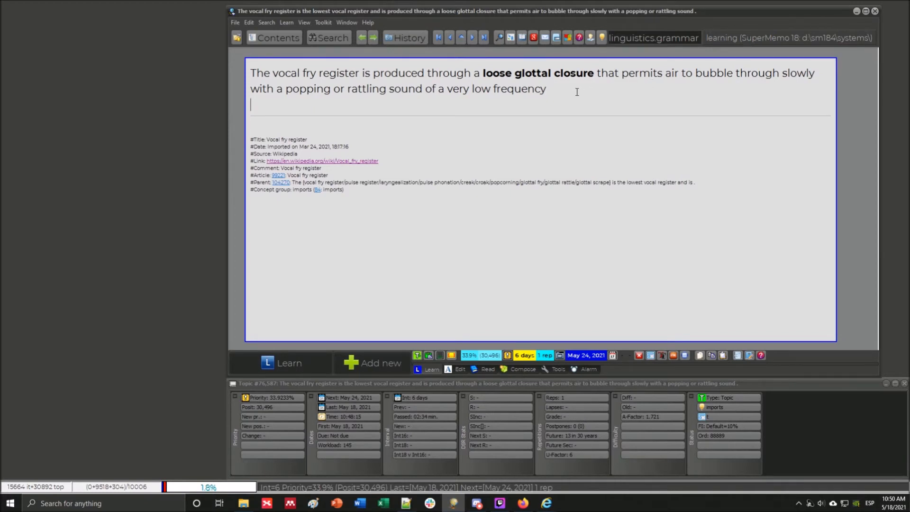
{"action": "left_click_drag", "start_coordinate": [484, 73], "coordinate": [598, 74]}
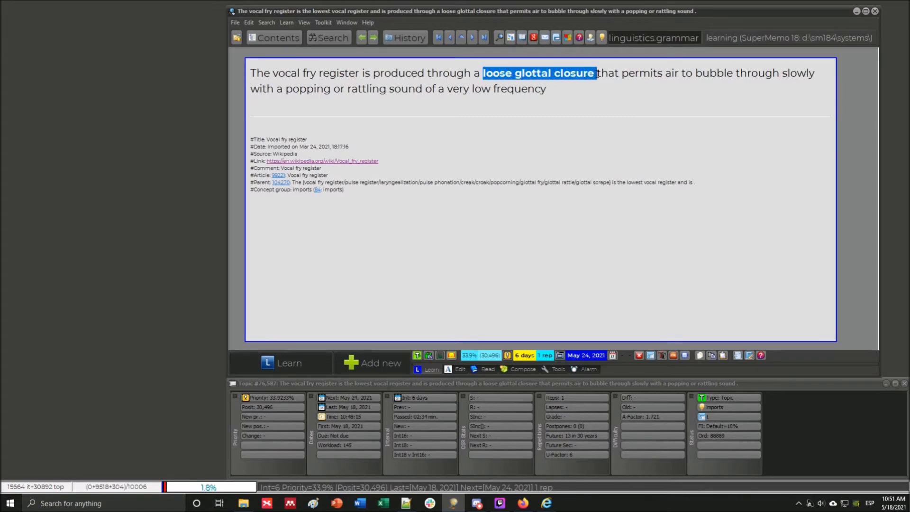
{"action": "key", "text": "ctrl+b"}
{"action": "left_click_drag", "start_coordinate": [664, 73], "coordinate": [664, 88]}
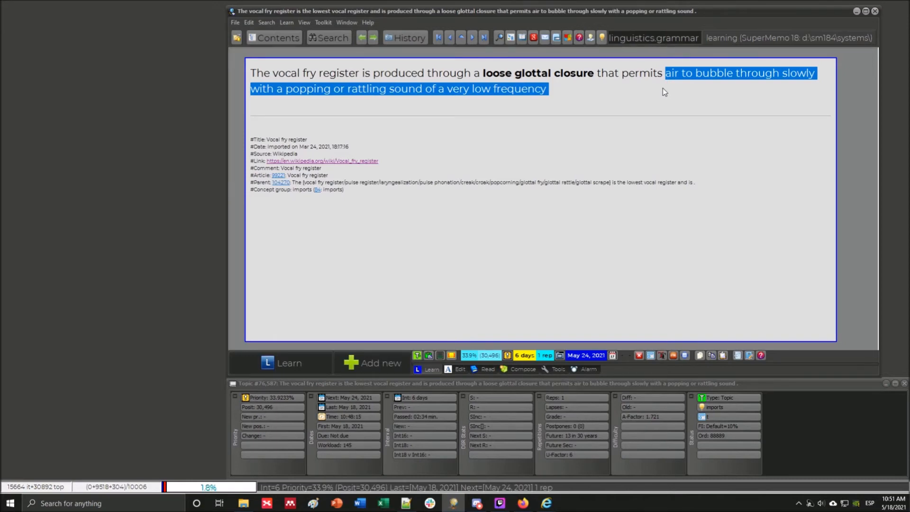
{"action": "left_click", "coordinate": [587, 90]}
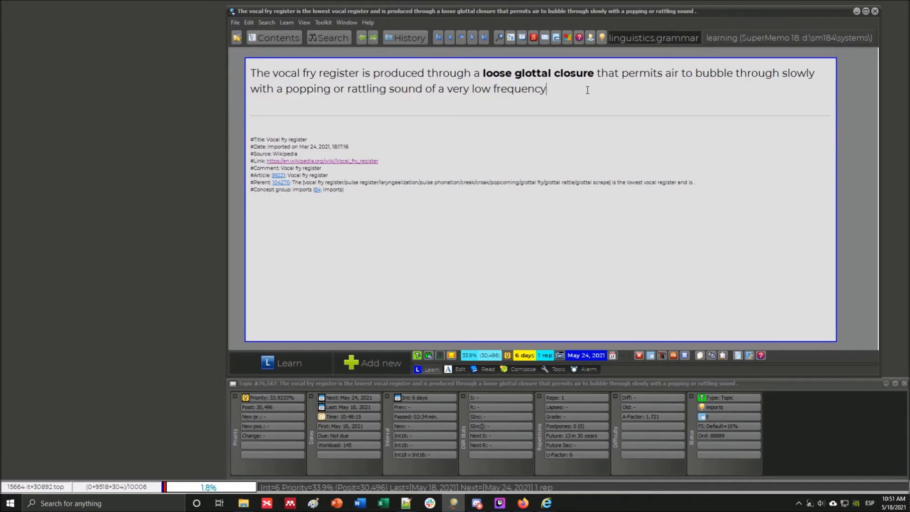
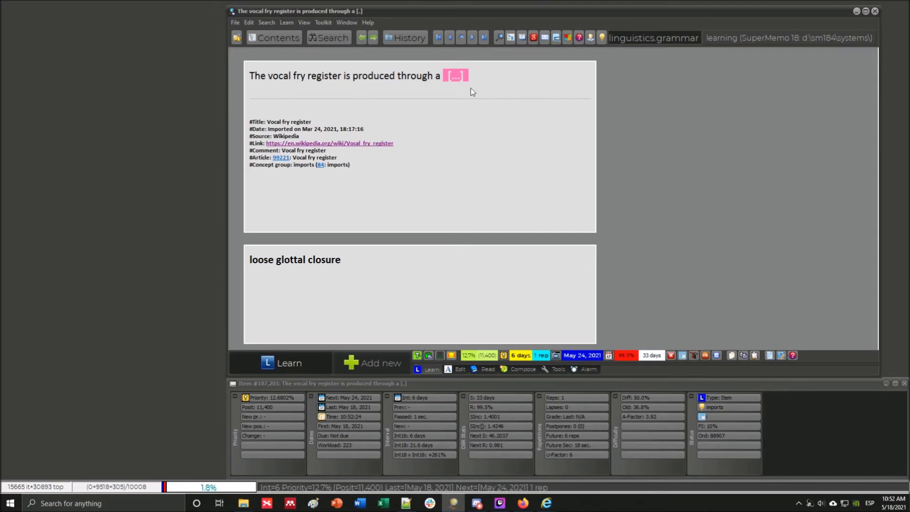
- Show the contents tree and move the word "loose" from the cloze item's answer into the question before the gap
{"action": "left_click", "coordinate": [439, 76]}
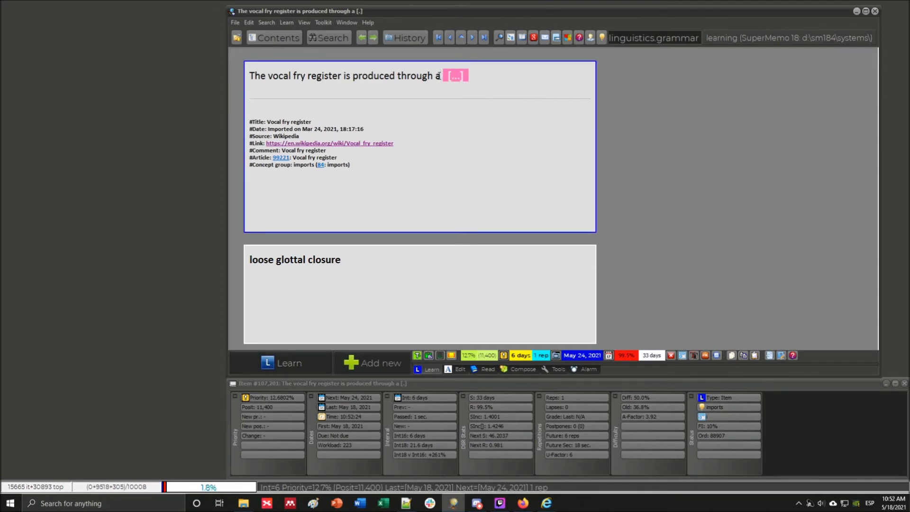
{"action": "left_click", "coordinate": [274, 38]}
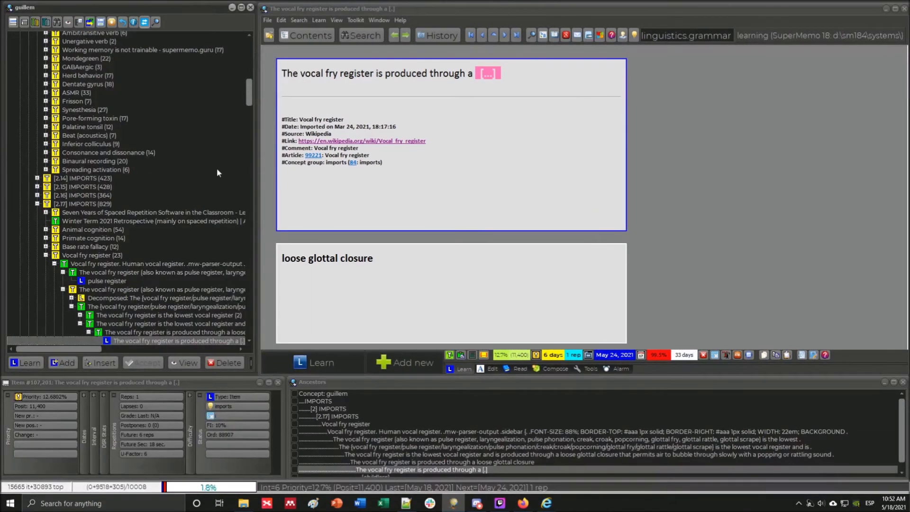
{"action": "scroll", "coordinate": [186, 224], "scroll_direction": "down", "scroll_amount": 1}
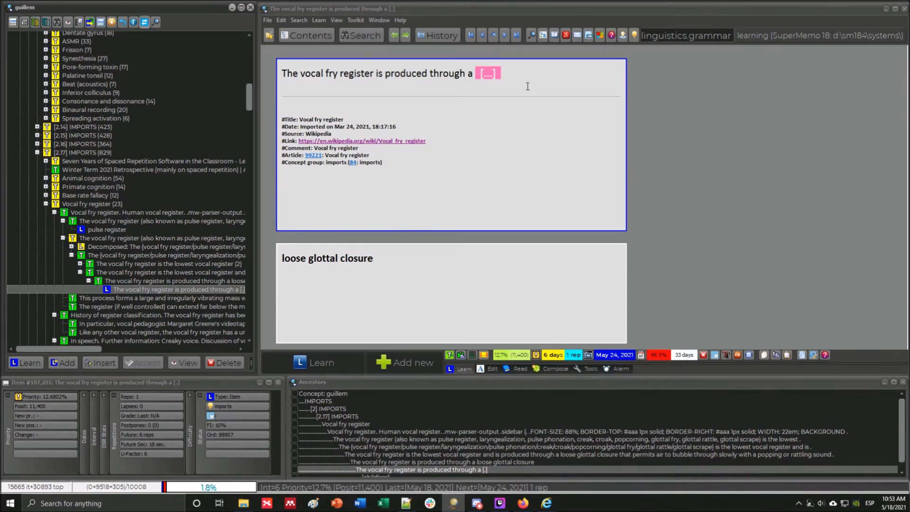
{"action": "left_click", "coordinate": [467, 87]}
{"action": "type", "text": "lo "}
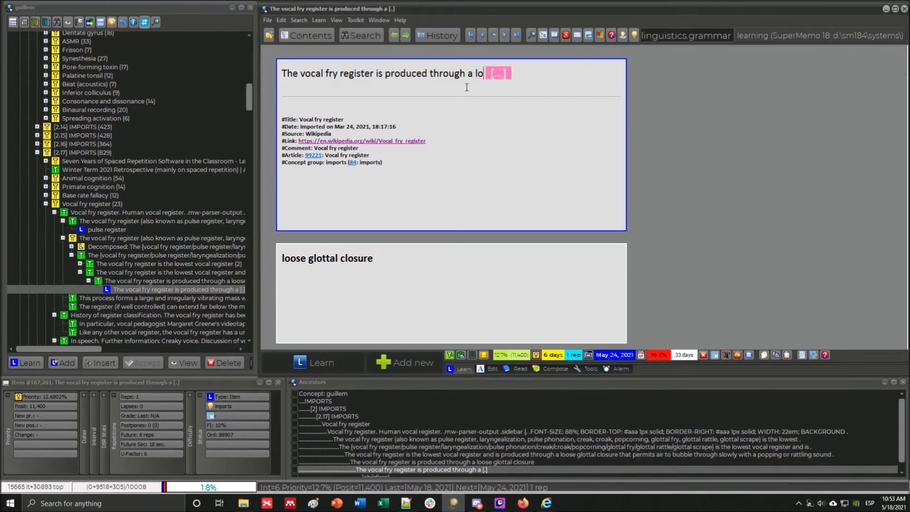
{"action": "type", "text": "ose"}
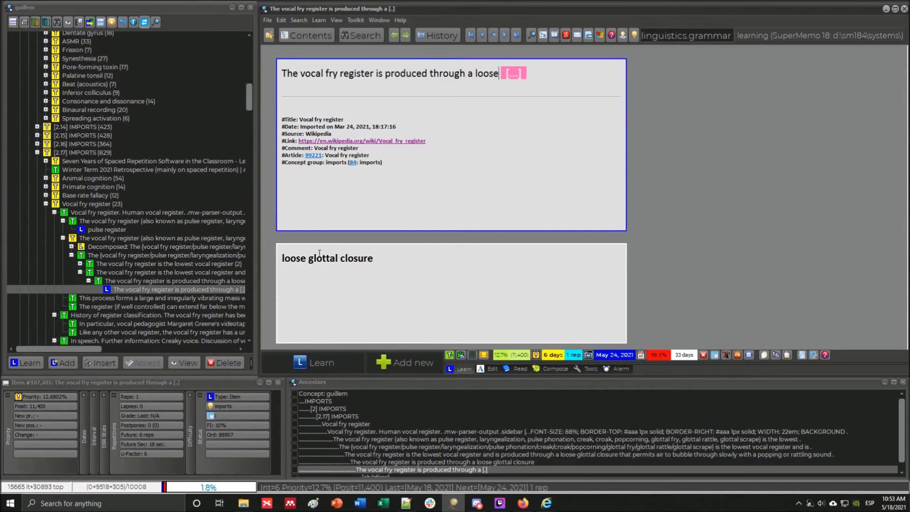
{"action": "double_click", "coordinate": [308, 257]}
{"action": "key", "text": "BackSpace"}
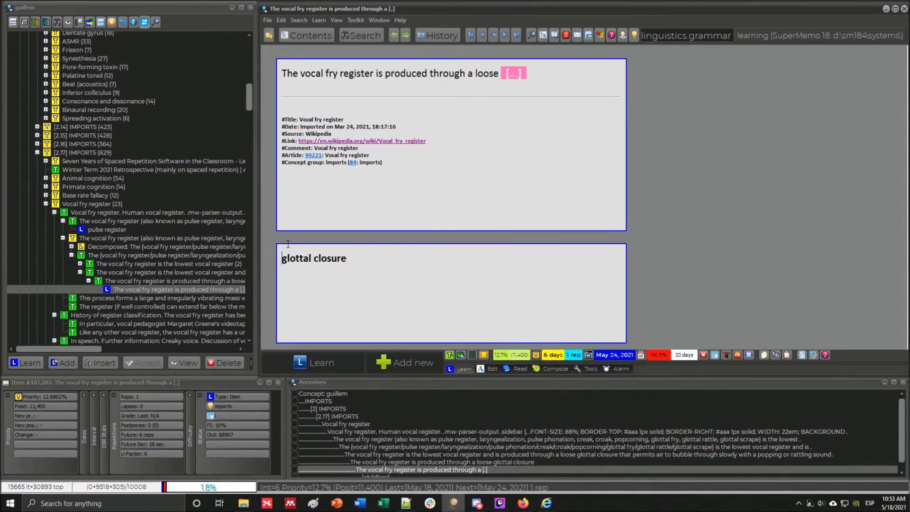
- Reselect the "glottal closure" cloze item in the contents tree and duplicate it
{"action": "left_click", "coordinate": [149, 281]}
{"action": "left_click", "coordinate": [149, 289]}
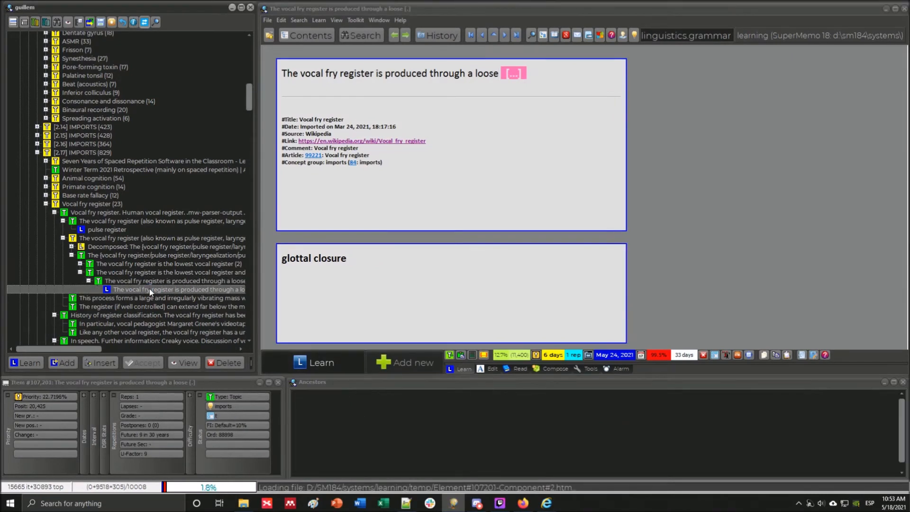
{"action": "key", "text": "alt+d"}
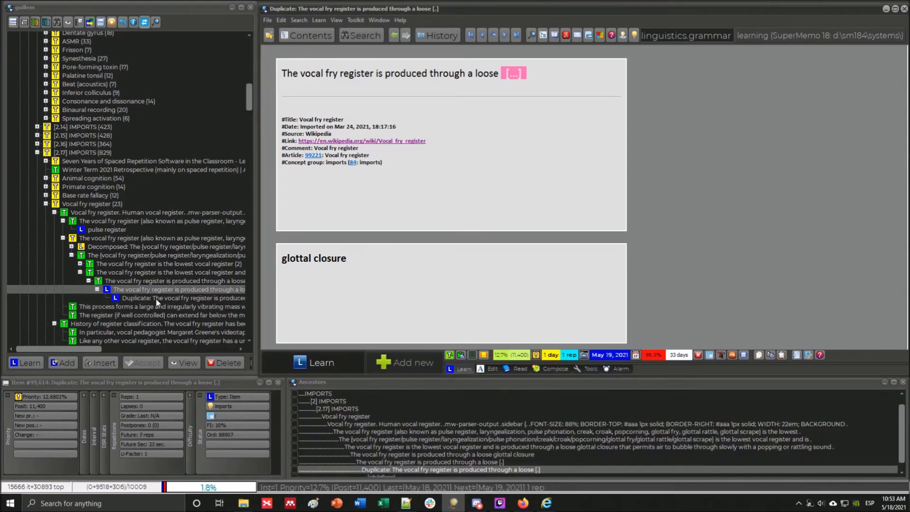
- In the duplicate, make "loose" the answer and move "glottal closure" into the question after the cloze gap
{"action": "left_click_drag", "start_coordinate": [498, 73], "coordinate": [475, 73]}
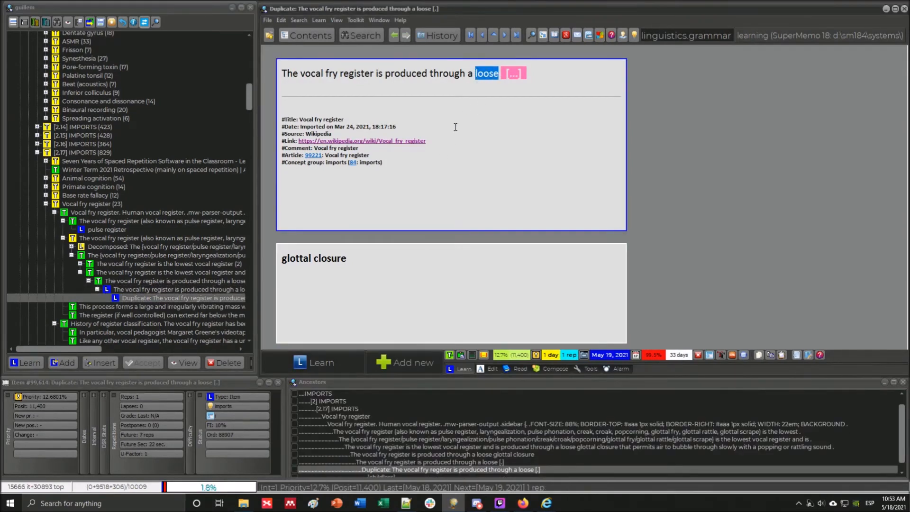
{"action": "key", "text": "ctrl+x"}
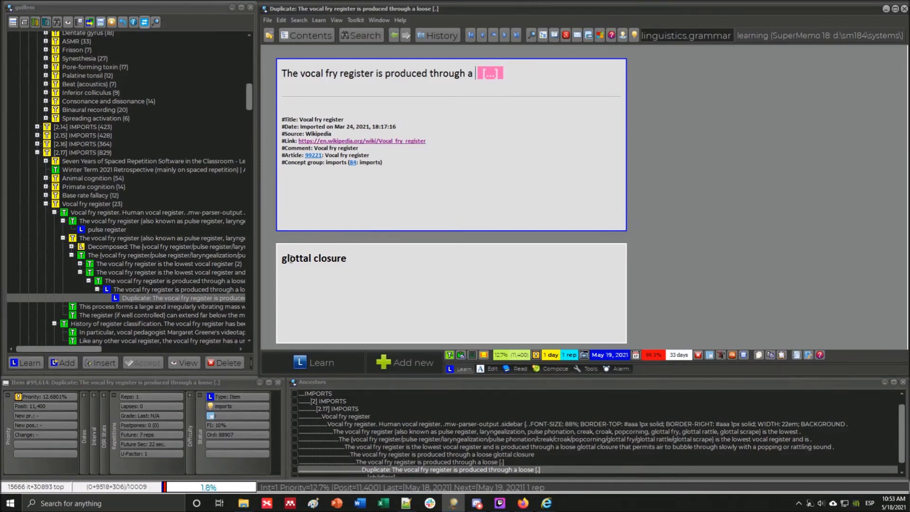
{"action": "left_click", "coordinate": [287, 255]}
{"action": "key", "text": "ctrl+v"}
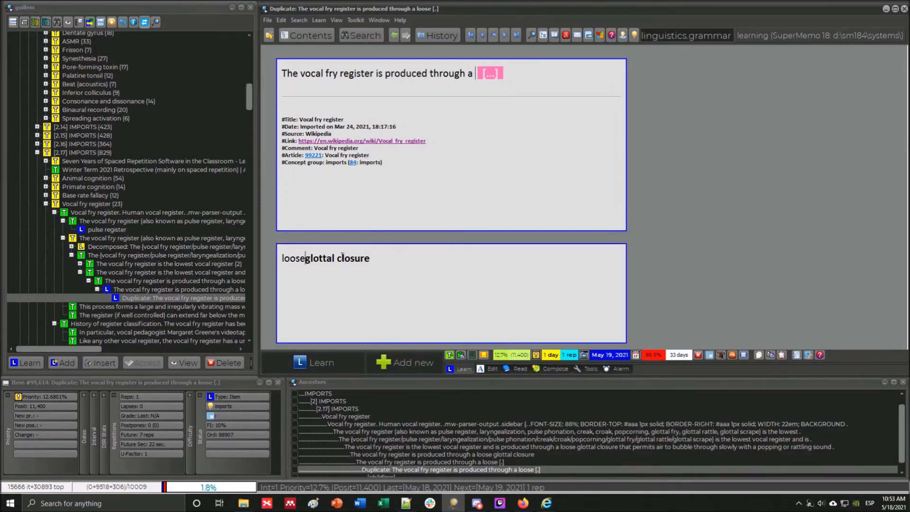
{"action": "key", "text": "ctrl+a"}
{"action": "left_click_drag", "start_coordinate": [312, 259], "coordinate": [316, 263]}
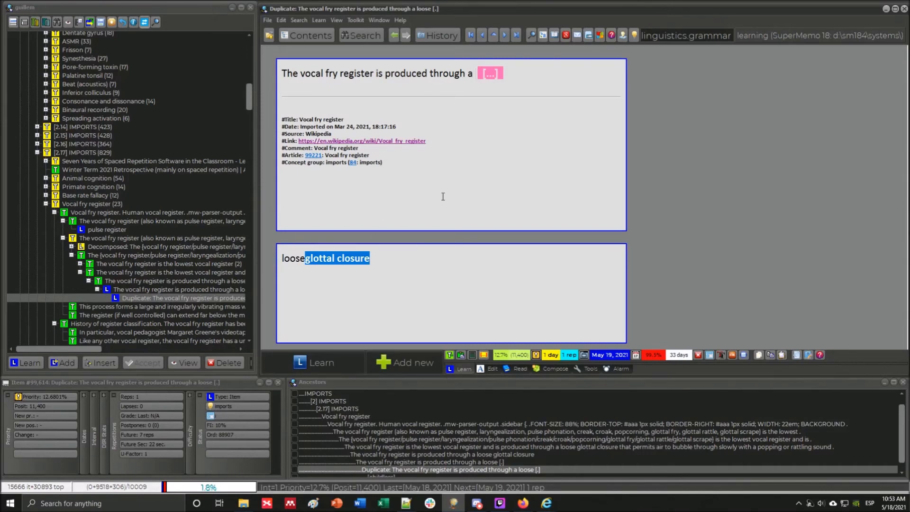
{"action": "key", "text": "ctrl+x"}
{"action": "key", "text": "ctrl+v"}
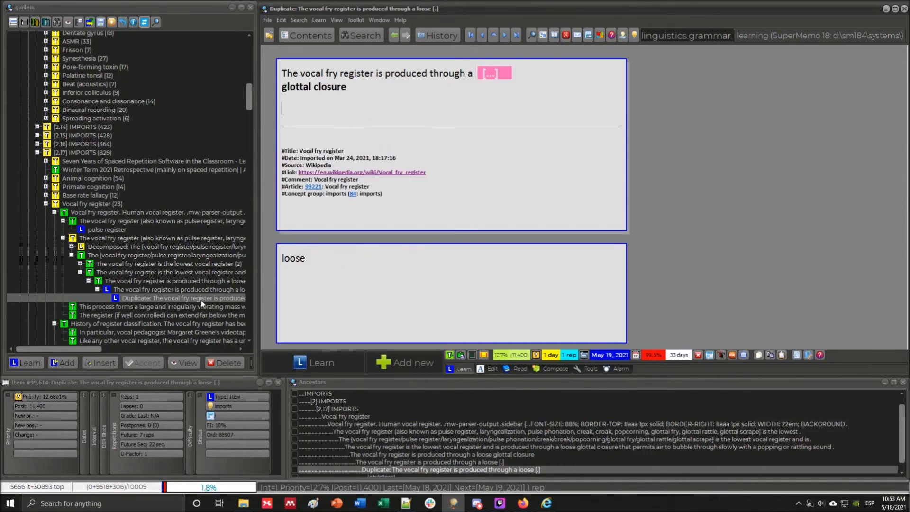
- Go back to the original item and replace the dots in its cloze gap with the hint "anatomy"
{"action": "left_click", "coordinate": [183, 290]}
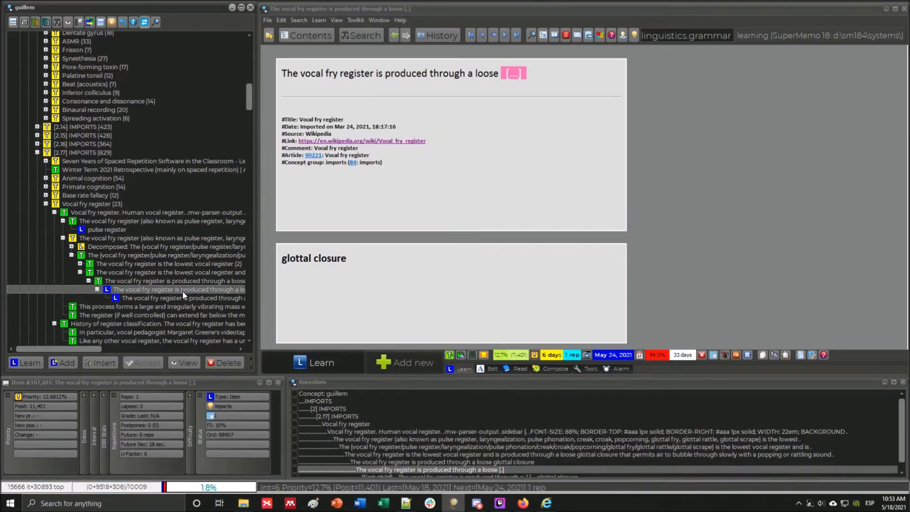
{"action": "left_click", "coordinate": [482, 76]}
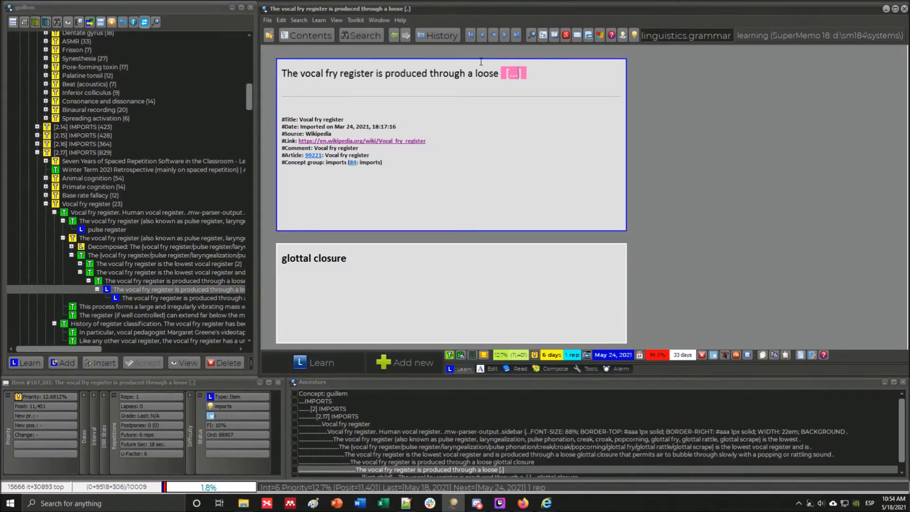
{"action": "key", "text": "BackSpace"}
{"action": "key", "text": "BackSpace"}
{"action": "key", "text": "BackSpace"}
{"action": "type", "text": "anatomy"}
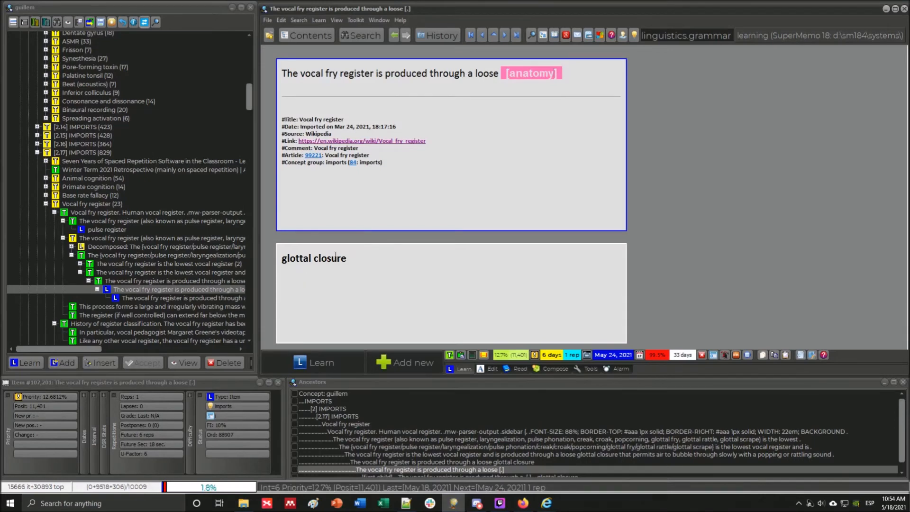
- Open the duplicate item and replace the dots in its cloze gap with the hint "tenseness"
{"action": "left_click", "coordinate": [165, 296]}
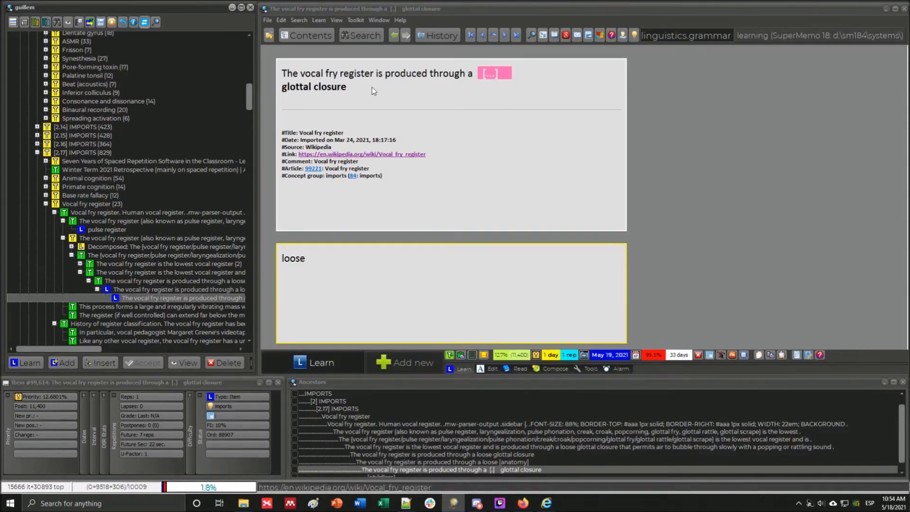
{"action": "left_click", "coordinate": [484, 100]}
{"action": "key", "text": "BackSpace"}
{"action": "key", "text": "BackSpace"}
{"action": "key", "text": "BackSpace"}
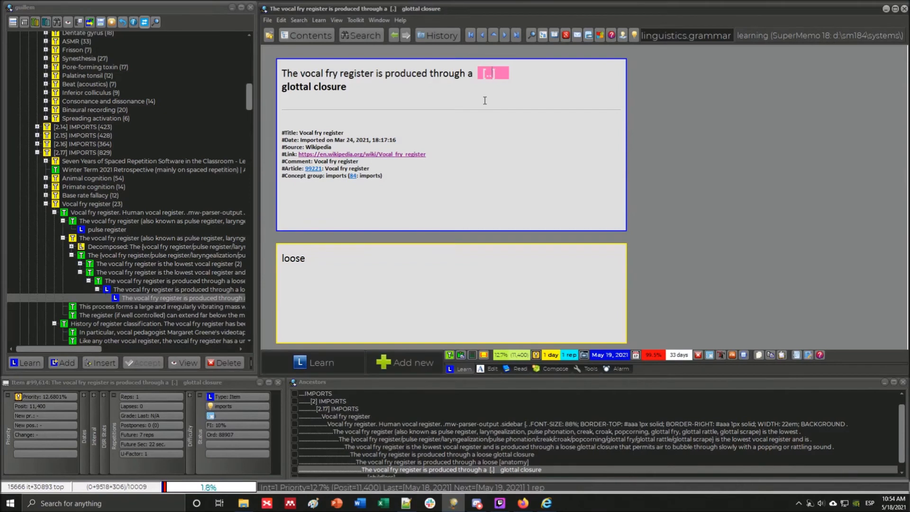
{"action": "type", "text": "tensness"}
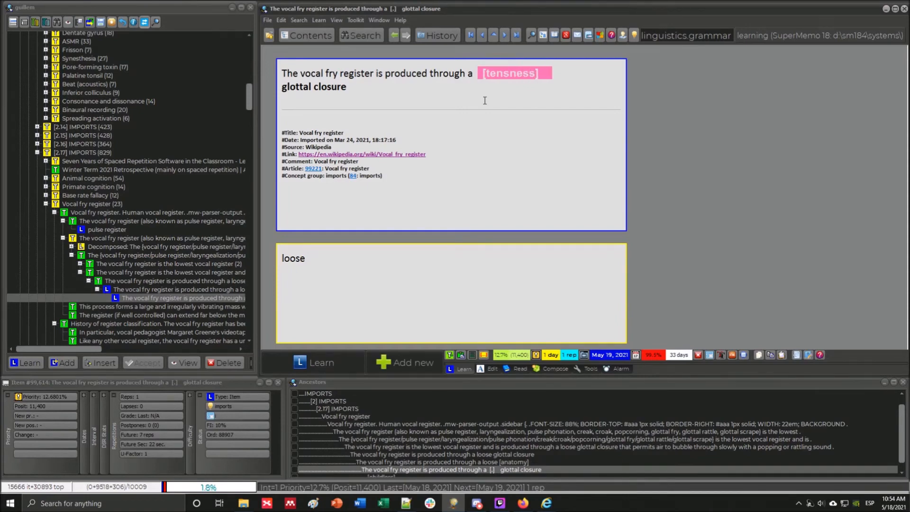
{"action": "type", "text": "e"}
{"action": "left_click", "coordinate": [315, 267]}
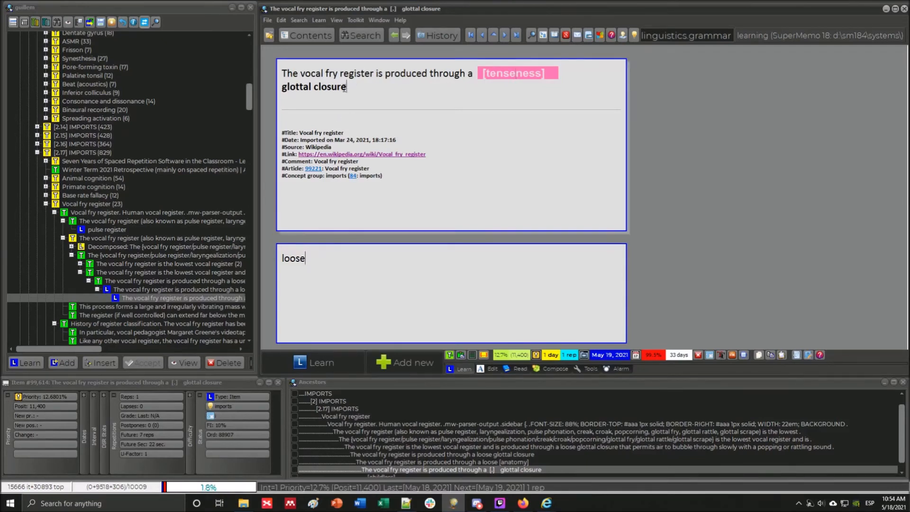
- Review the wording of the "tenseness" cloze item, then the context around the gap in the original "anatomy" item
{"action": "left_click_drag", "start_coordinate": [356, 90], "coordinate": [267, 90]}
{"action": "left_click", "coordinate": [345, 93]}
{"action": "left_click", "coordinate": [342, 96]}
{"action": "left_click", "coordinate": [186, 290]}
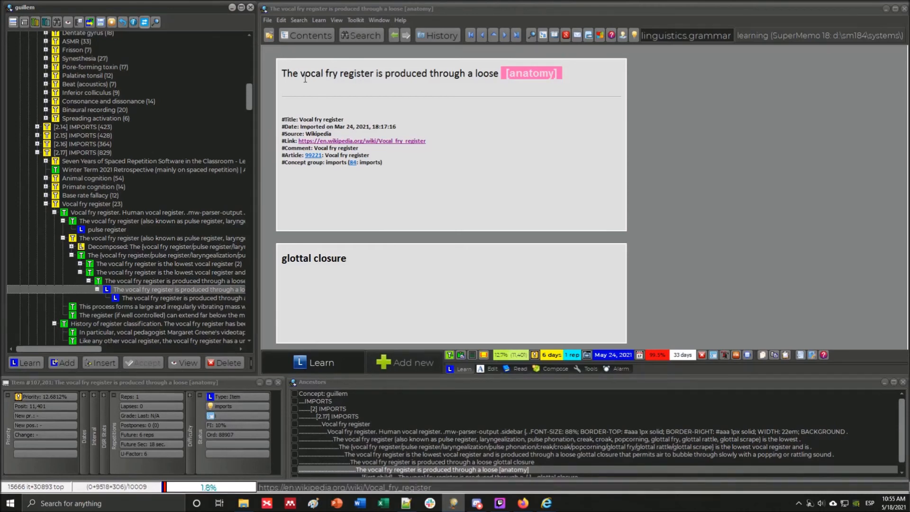
{"action": "left_click_drag", "start_coordinate": [300, 74], "coordinate": [362, 76]}
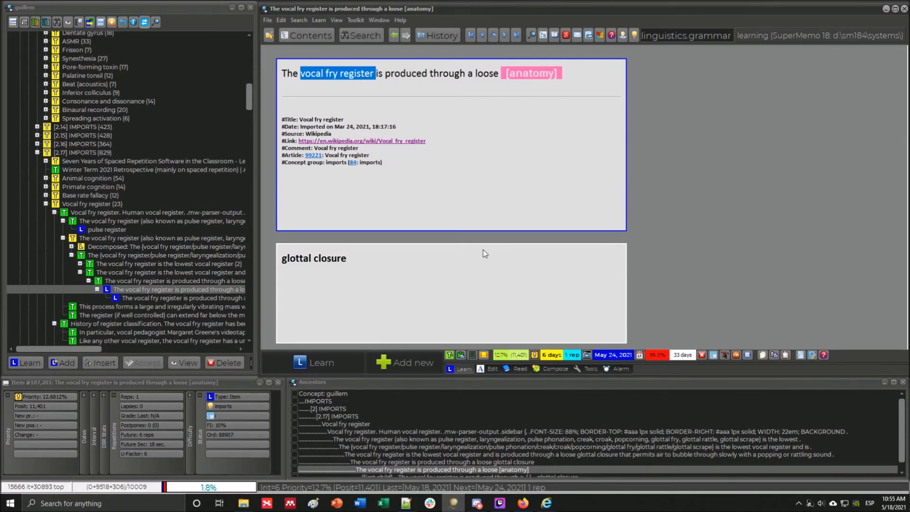
{"action": "left_click_drag", "start_coordinate": [498, 74], "coordinate": [467, 74]}
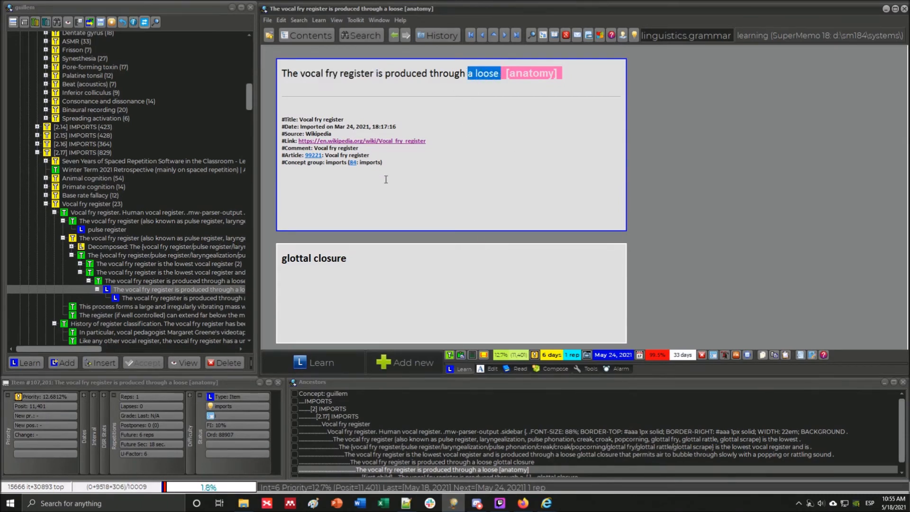
- Open the parent extract, reread the part following "loose glottal closure", and mark the extract as done, dismissing it and deleting its text
{"action": "left_click", "coordinate": [146, 275]}
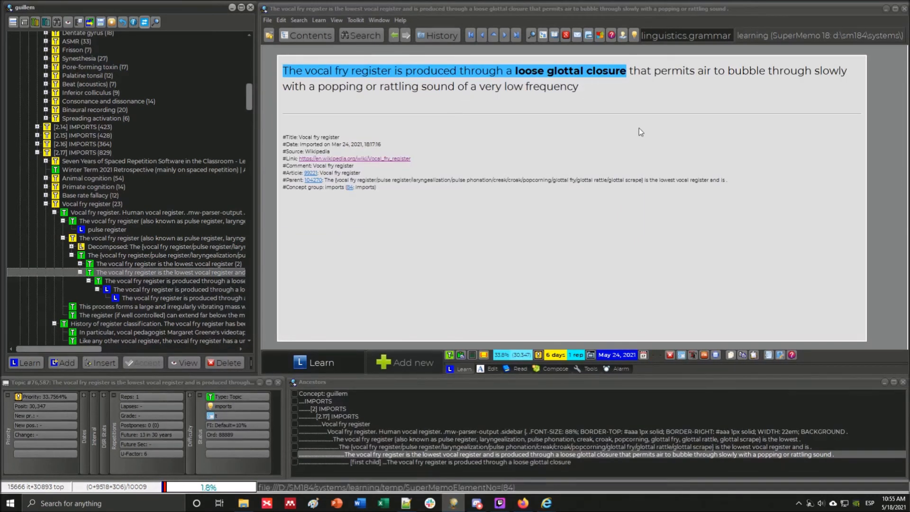
{"action": "left_click", "coordinate": [630, 92]}
{"action": "left_click", "coordinate": [653, 79]}
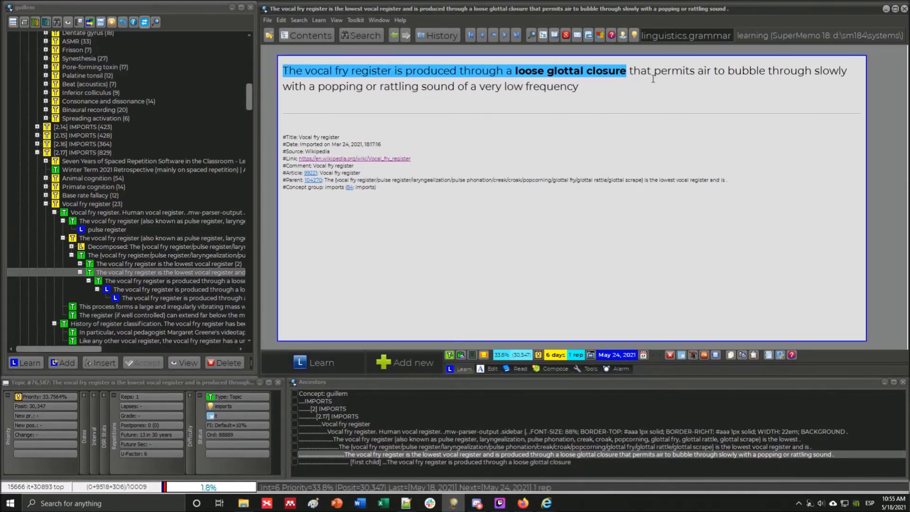
{"action": "left_click_drag", "start_coordinate": [514, 71], "coordinate": [619, 66]}
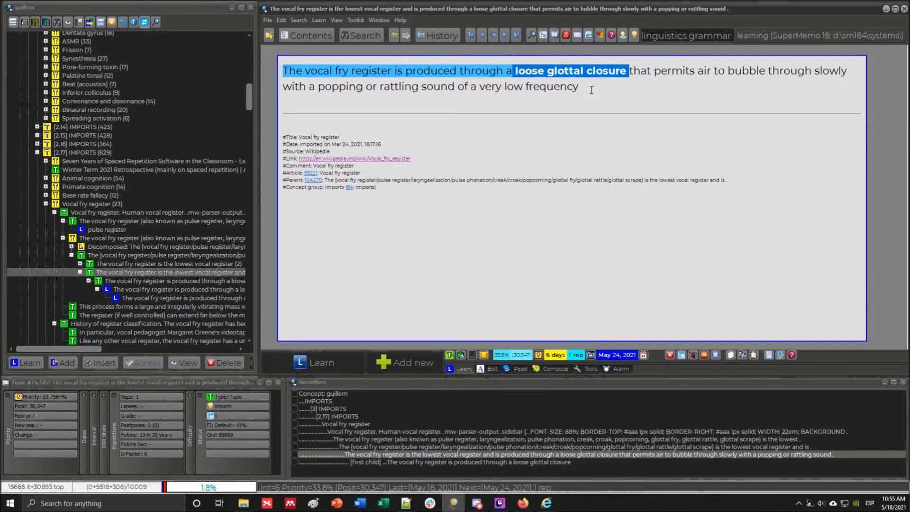
{"action": "left_click_drag", "start_coordinate": [589, 89], "coordinate": [485, 93]}
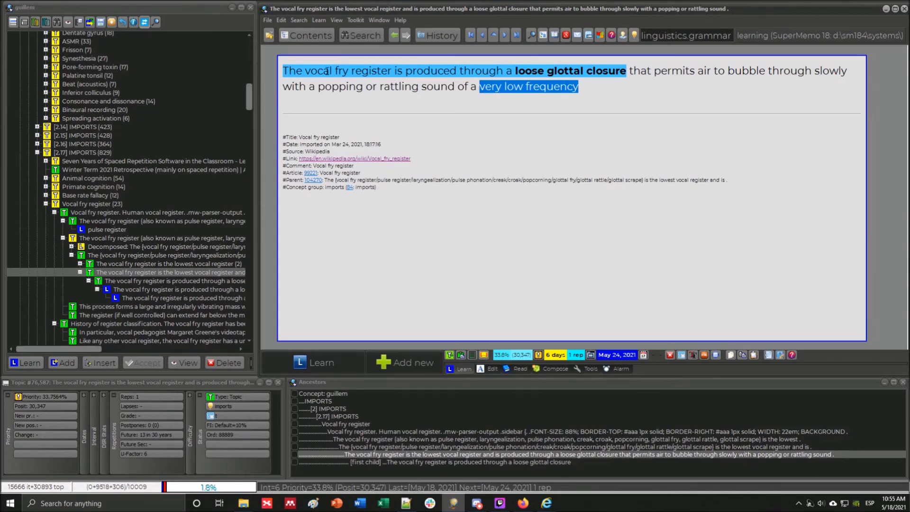
{"action": "left_click", "coordinate": [491, 91]}
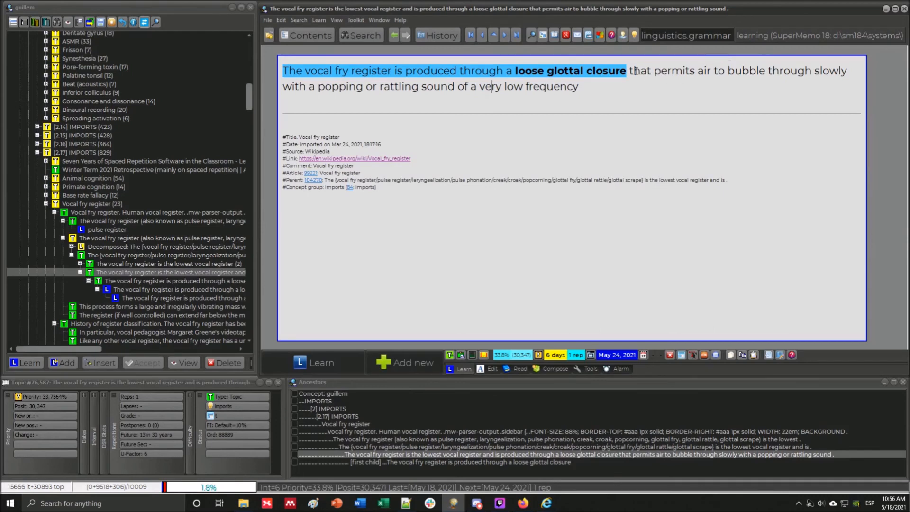
{"action": "left_click_drag", "start_coordinate": [629, 71], "coordinate": [641, 83]}
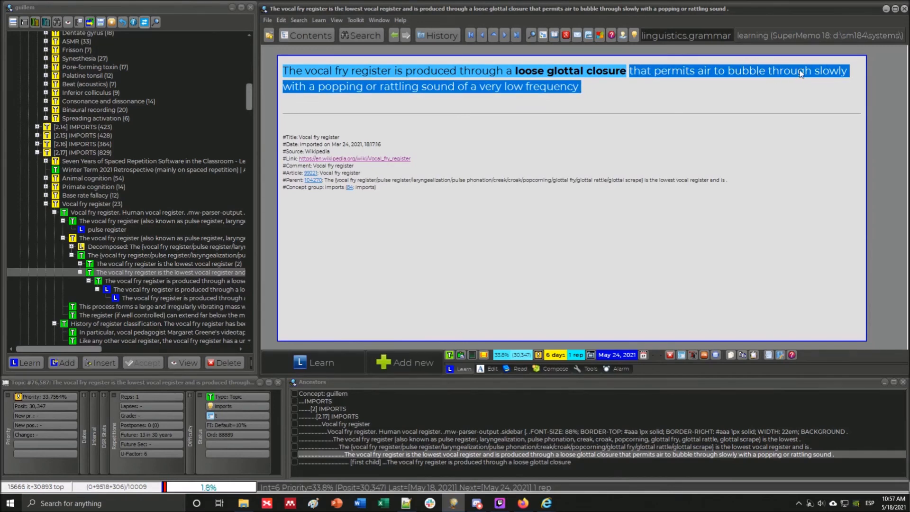
{"action": "left_click", "coordinate": [792, 87]}
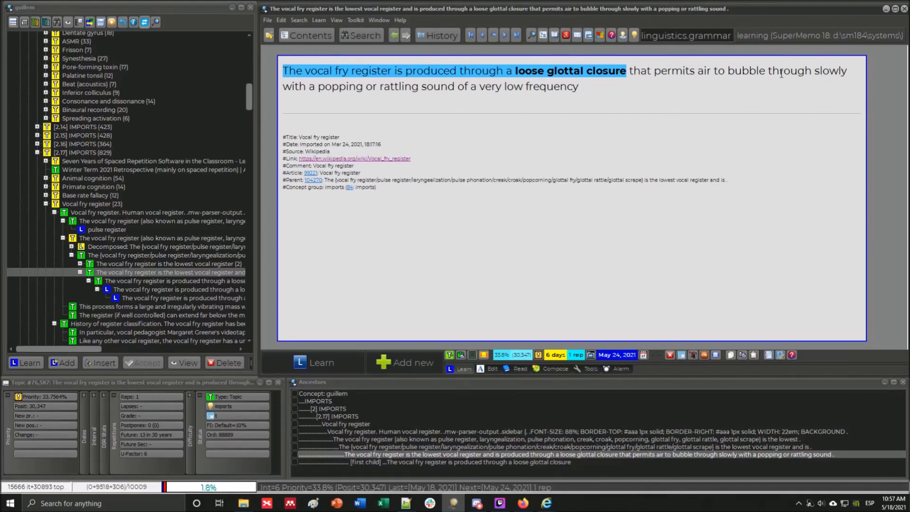
{"action": "left_click_drag", "start_coordinate": [788, 72], "coordinate": [836, 72]}
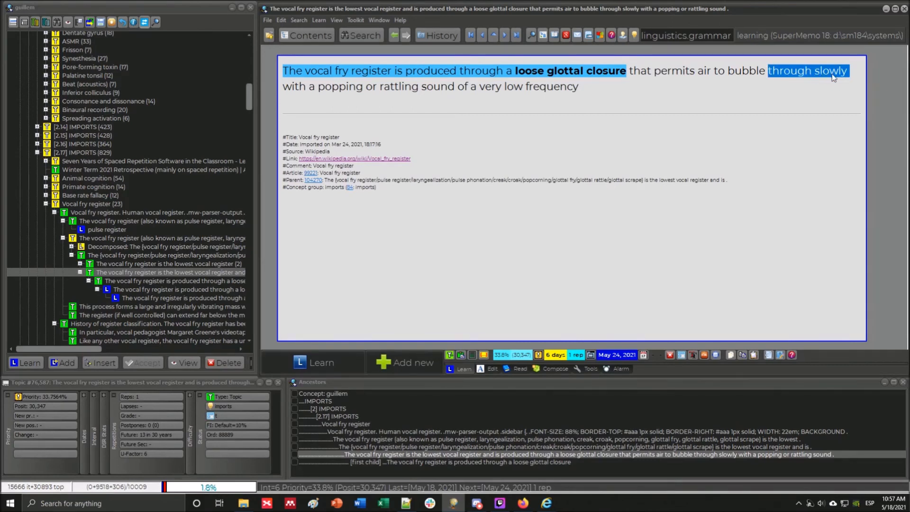
{"action": "double_click", "coordinate": [560, 86]}
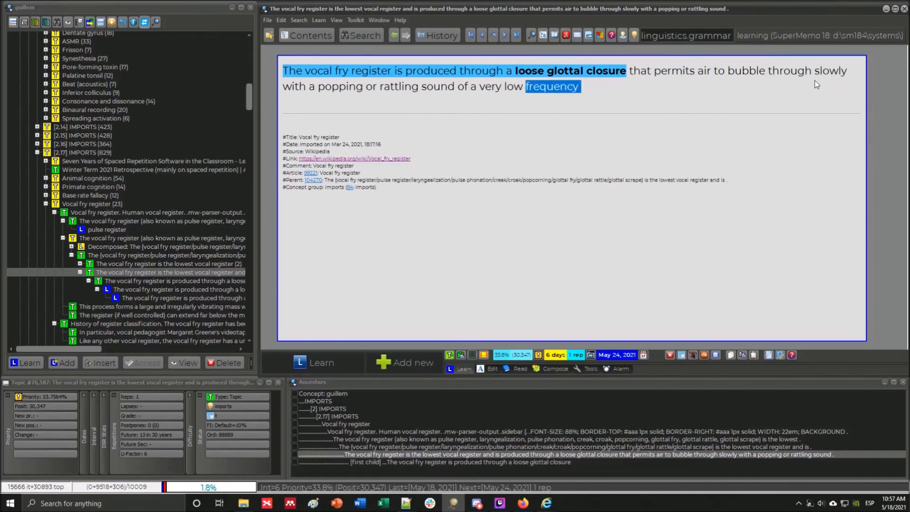
{"action": "left_click_drag", "start_coordinate": [816, 70], "coordinate": [819, 91]}
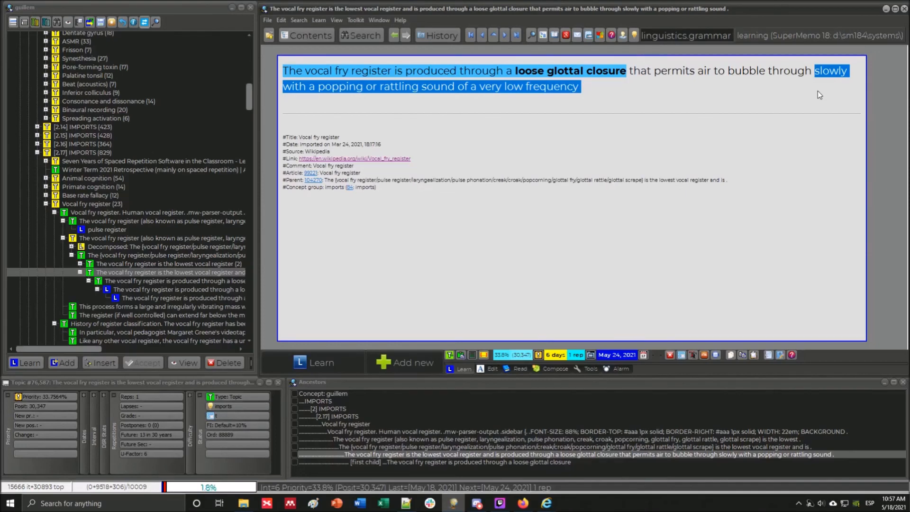
{"action": "left_click", "coordinate": [762, 87]}
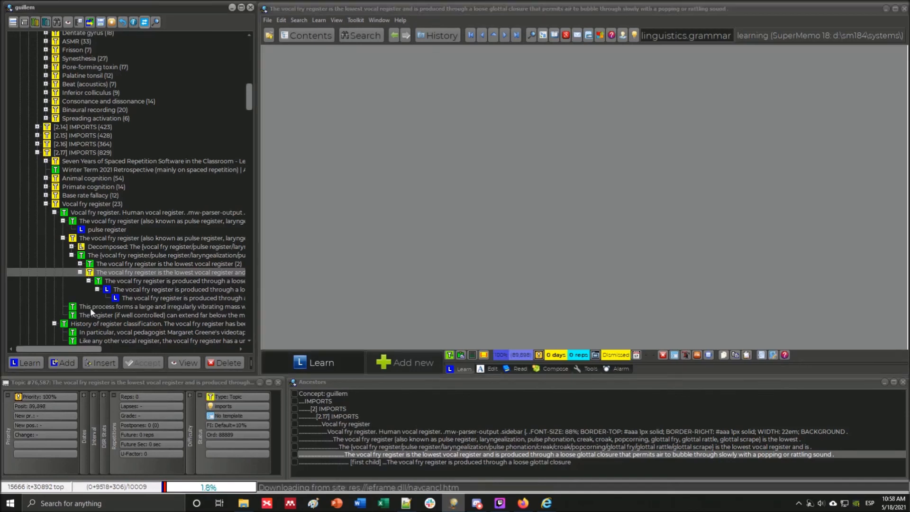
- Compare the extract "This process forms a large and irregularly vibrating mass" with the "loose glottal closure" extract, ending on the former
{"action": "left_click", "coordinate": [90, 308]}
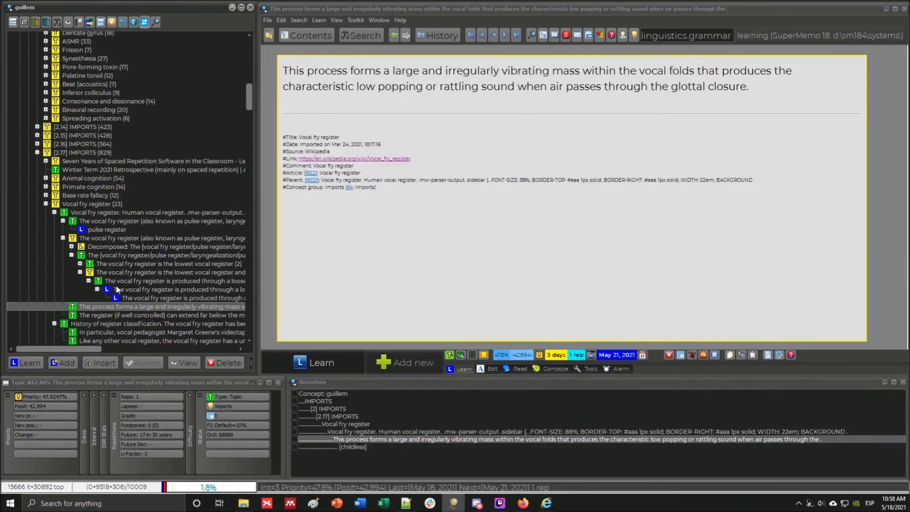
{"action": "left_click", "coordinate": [118, 283]}
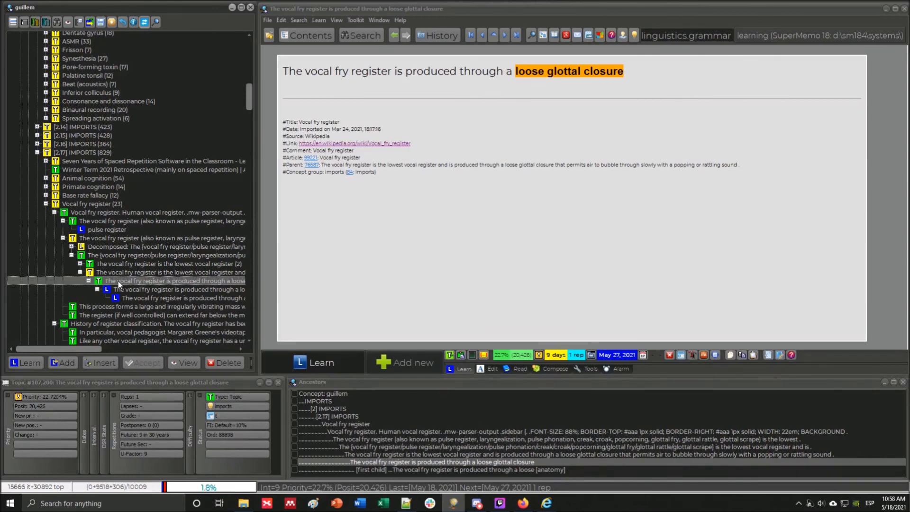
{"action": "left_click", "coordinate": [144, 309]}
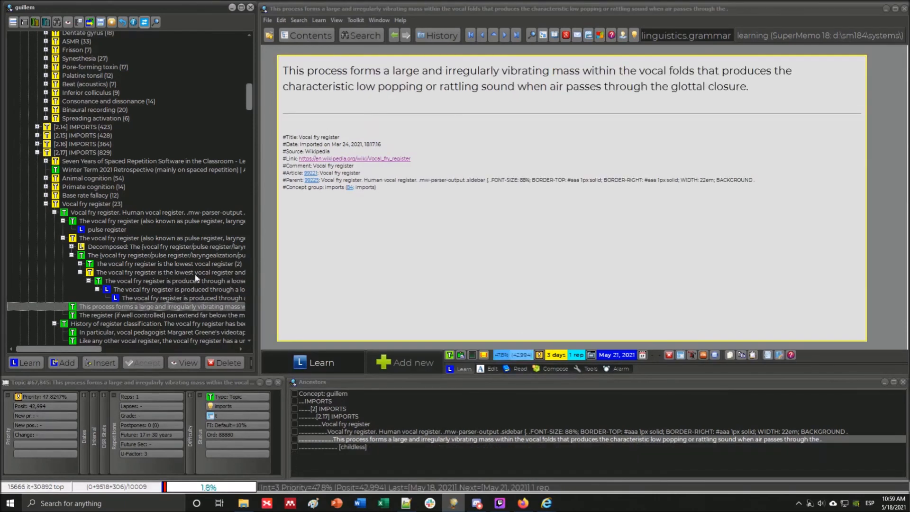